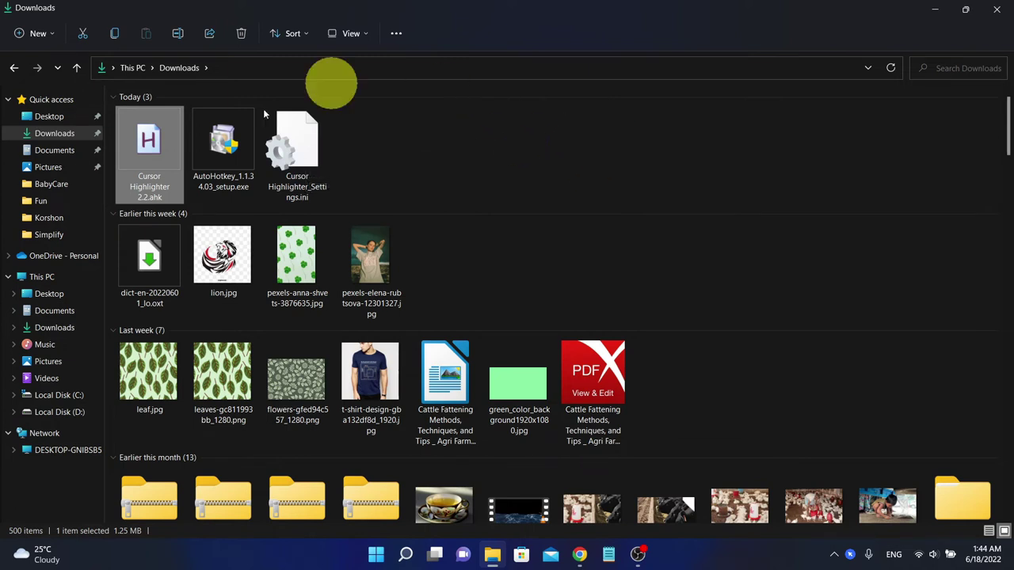
# Step: Switch Cursor Highlighter from the colour highlight to the picture cursor
pyautogui.click(297, 158)
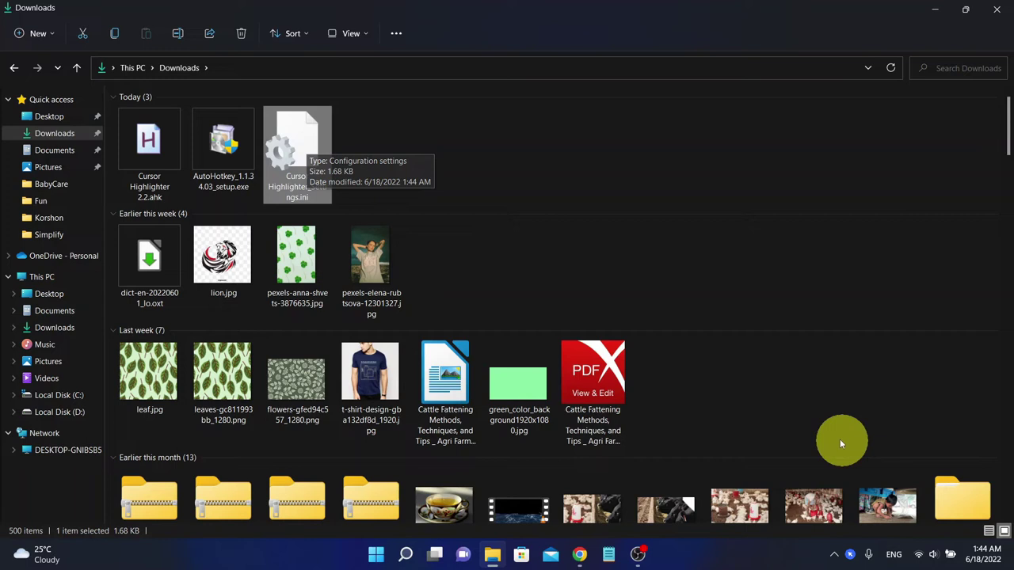
pyautogui.click(833, 556)
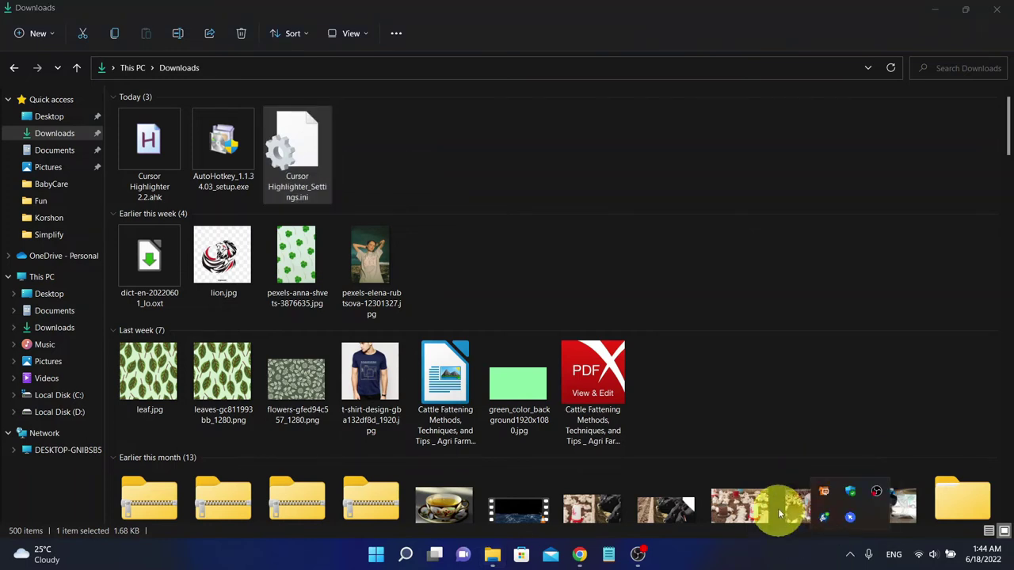
pyautogui.rightClick(850, 520)
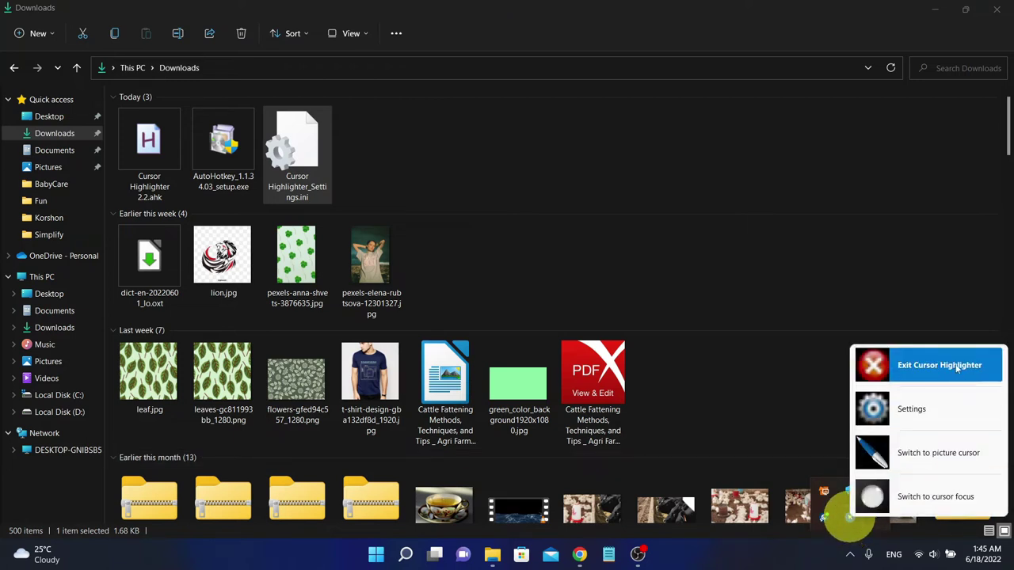
pyautogui.click(940, 453)
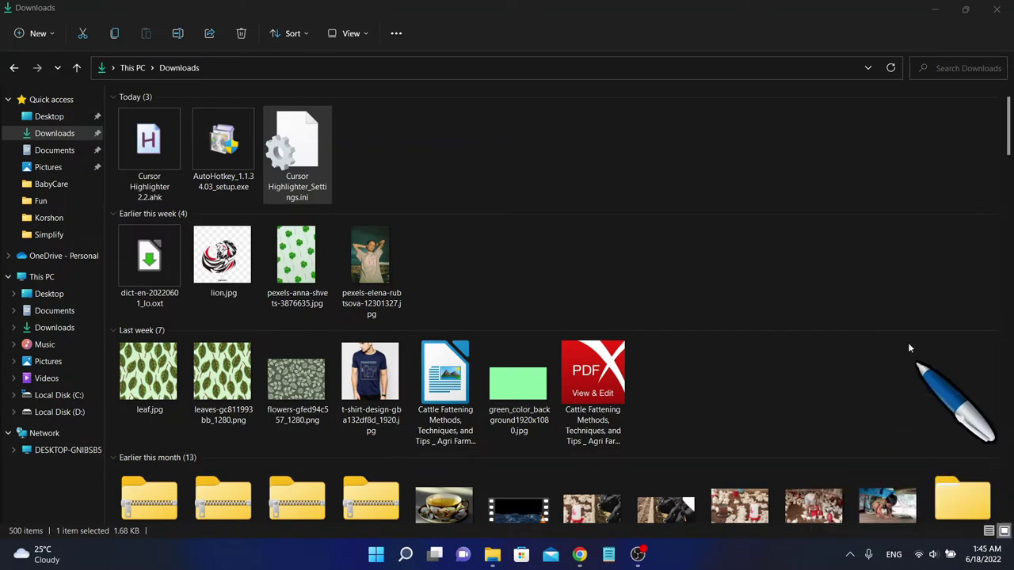
# Step: Minimize the Downloads and browser windows and switch Cursor Highlighter to cursor focus
pyautogui.click(937, 10)
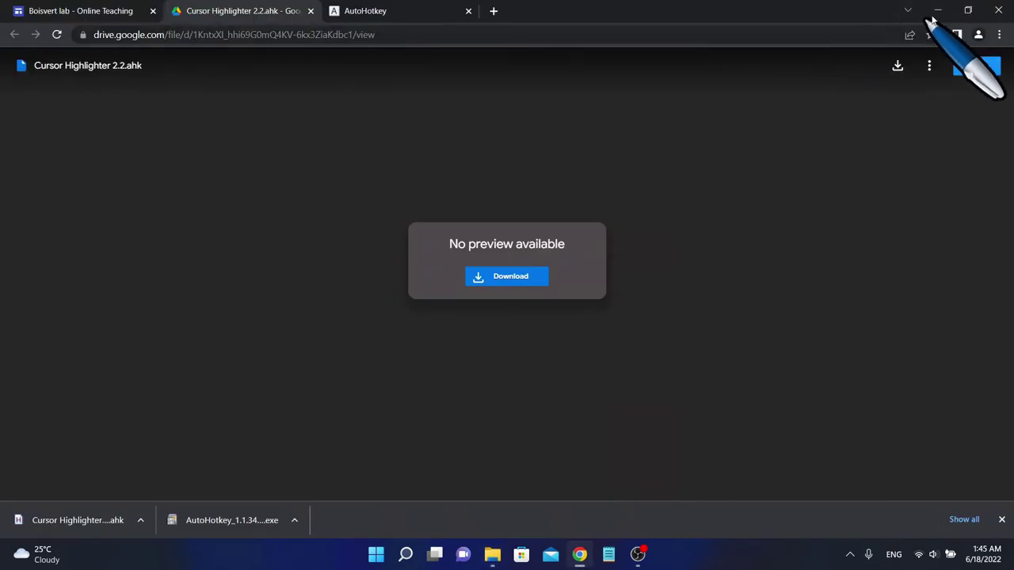
pyautogui.click(938, 10)
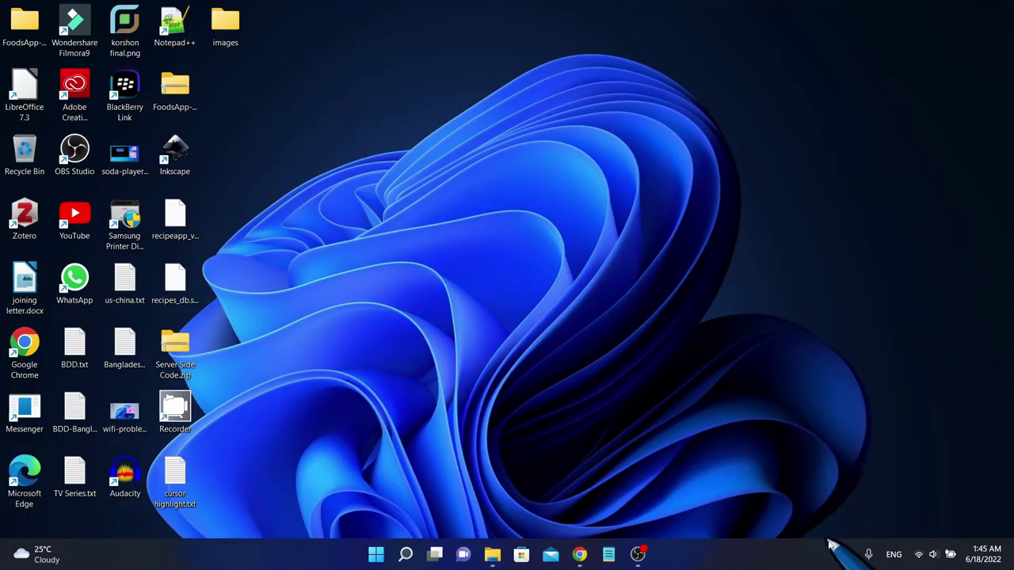
pyautogui.click(850, 556)
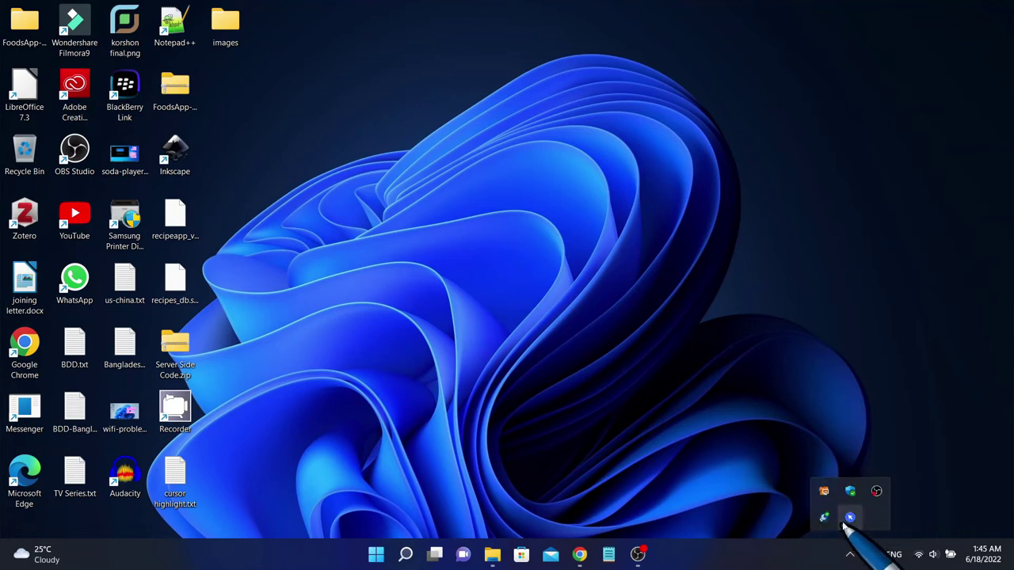
pyautogui.rightClick(847, 519)
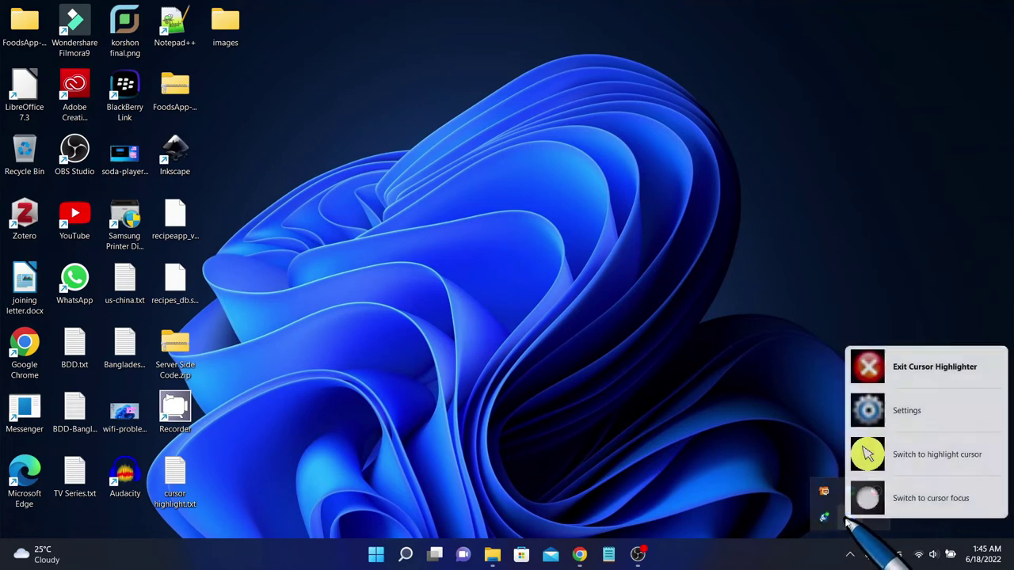
pyautogui.click(952, 498)
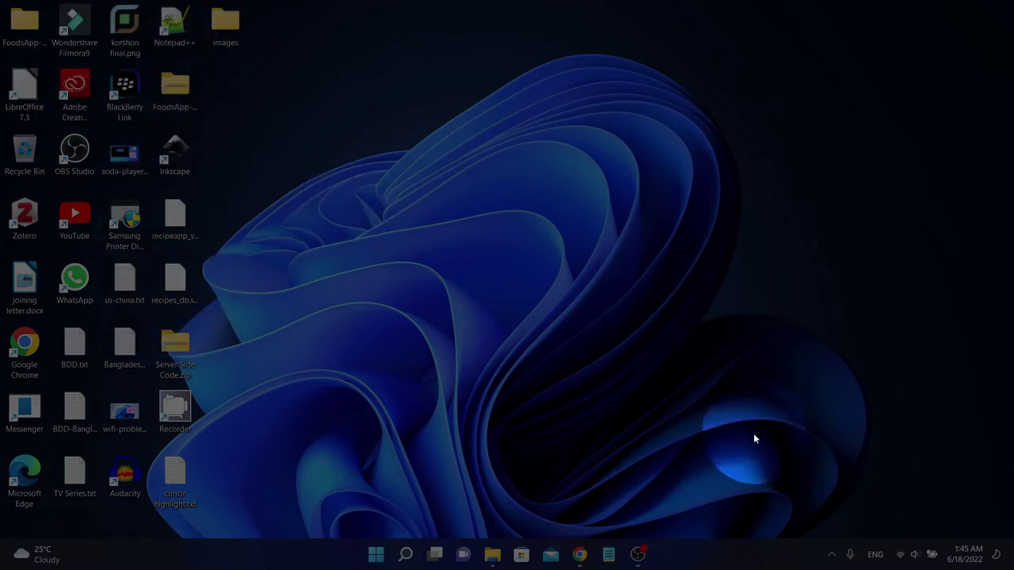
# Step: Open the Cursor Highlighter settings while cursor focus is active
pyautogui.click(831, 554)
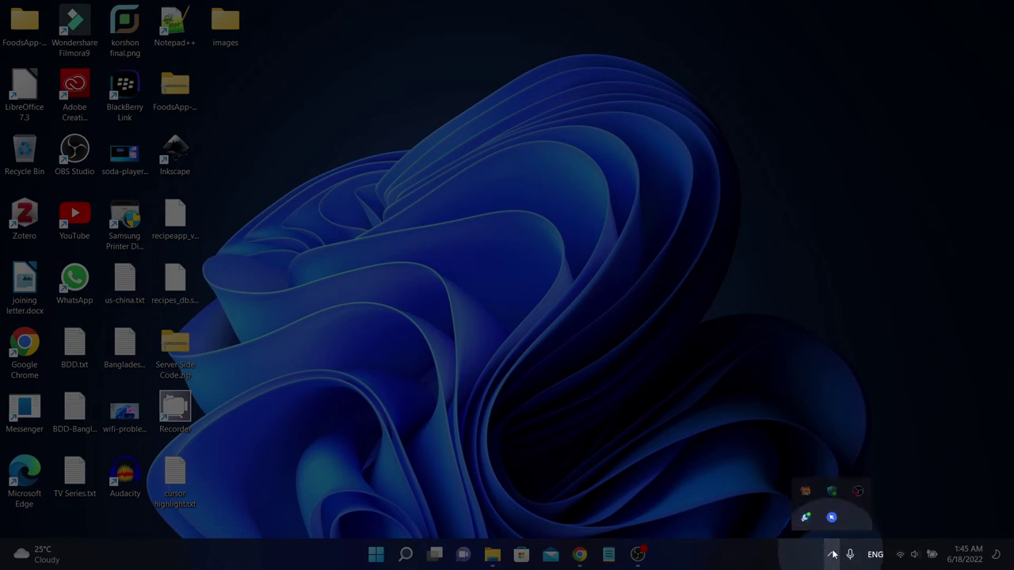
pyautogui.rightClick(831, 517)
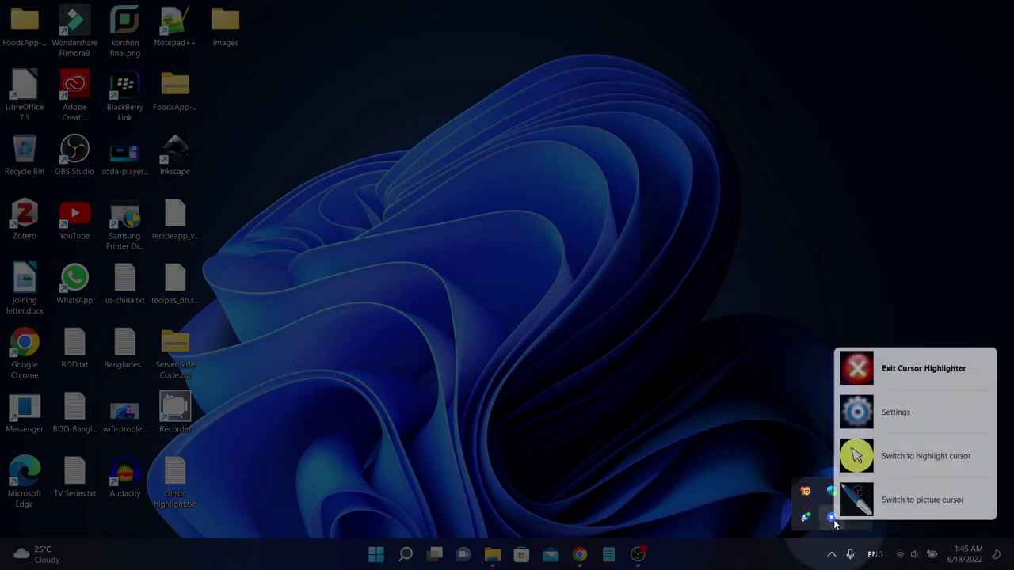
pyautogui.click(896, 412)
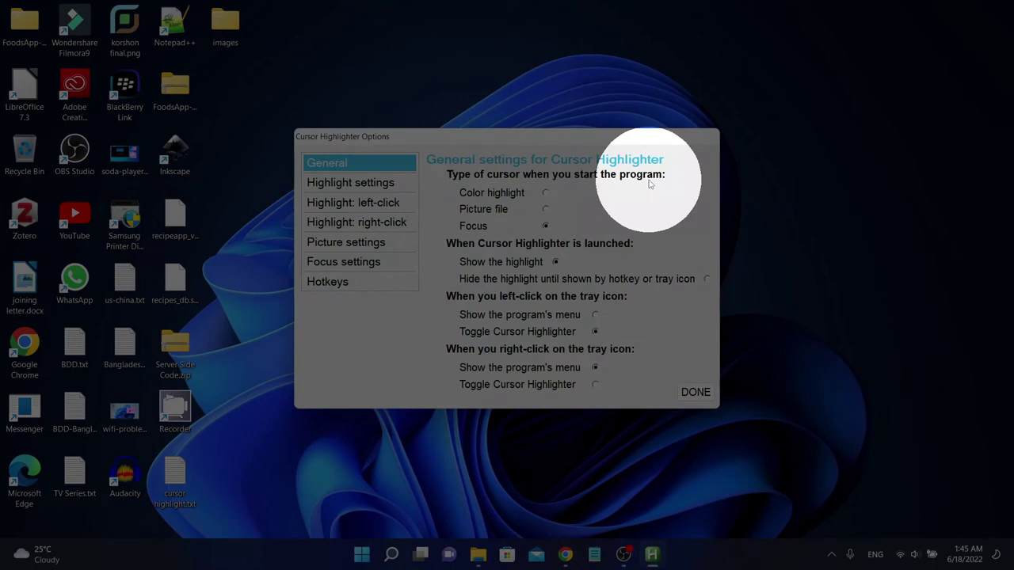
# Step: Switch Cursor Highlighter to the highlight cursor
pyautogui.click(831, 554)
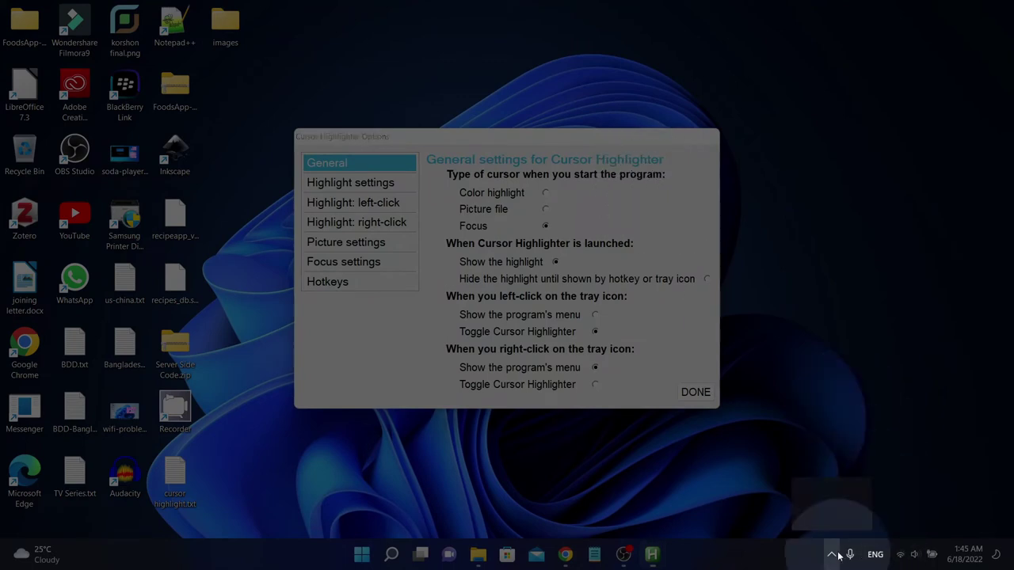
pyautogui.rightClick(830, 520)
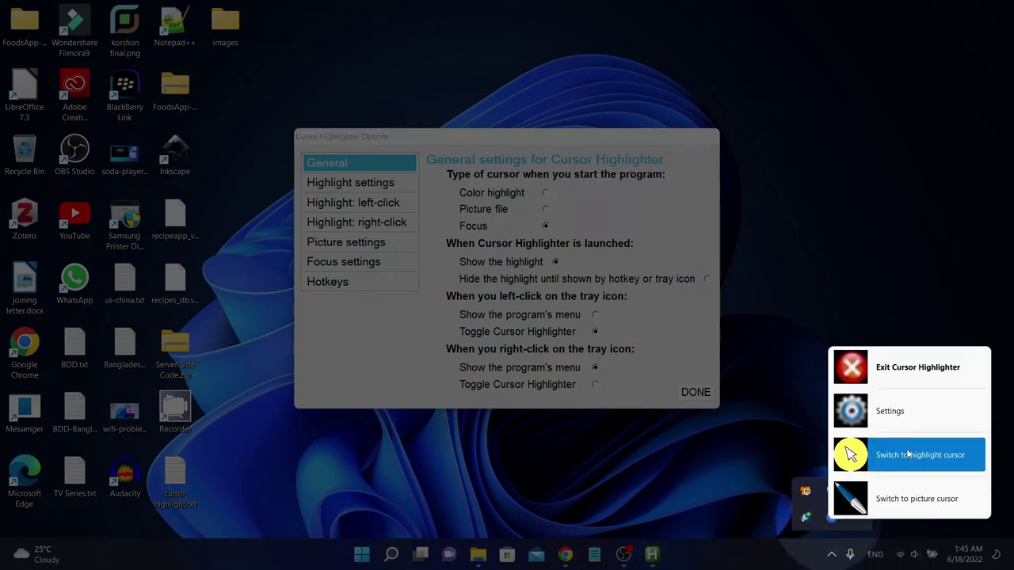
pyautogui.click(907, 453)
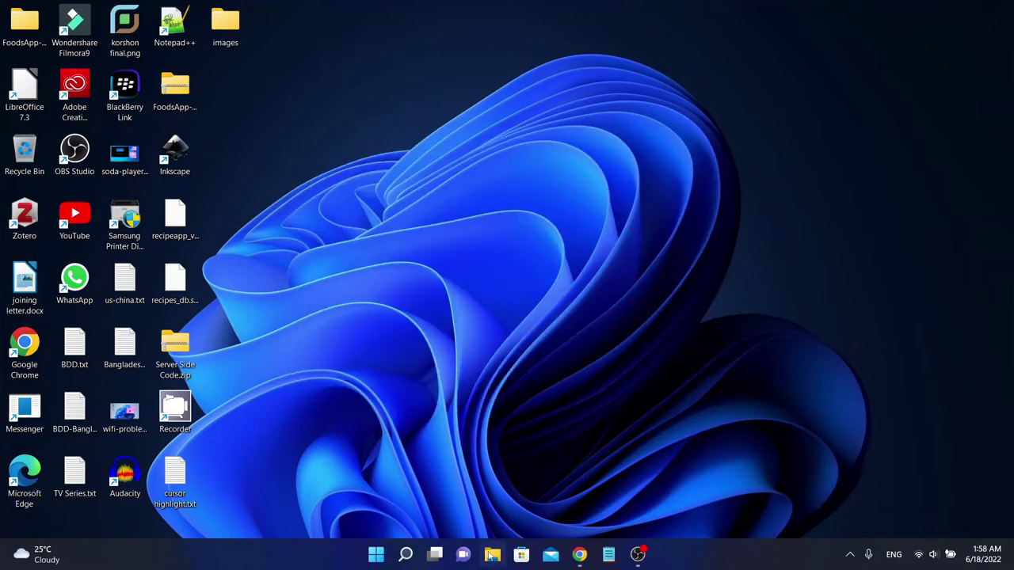
# Step: Run Cursor Highlighter 2.2.ahk from the Downloads folder and minimize the File Explorer window
pyautogui.click(492, 554)
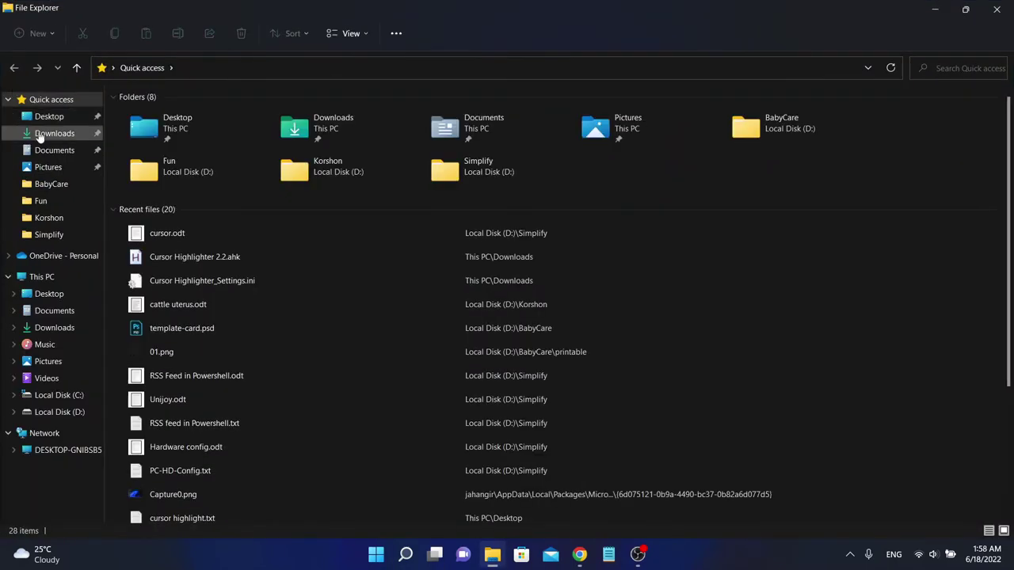
pyautogui.click(39, 132)
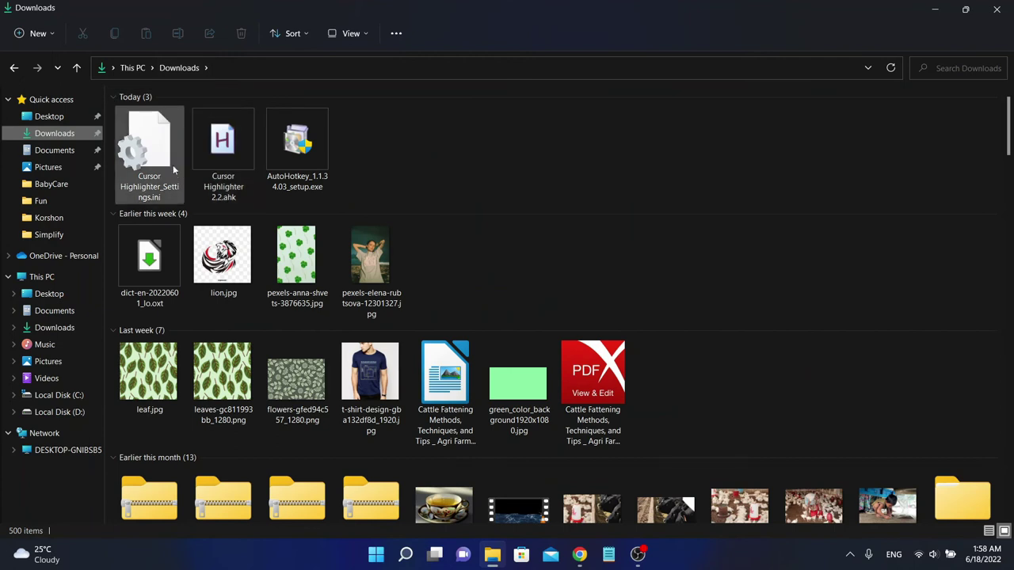
pyautogui.doubleClick(222, 143)
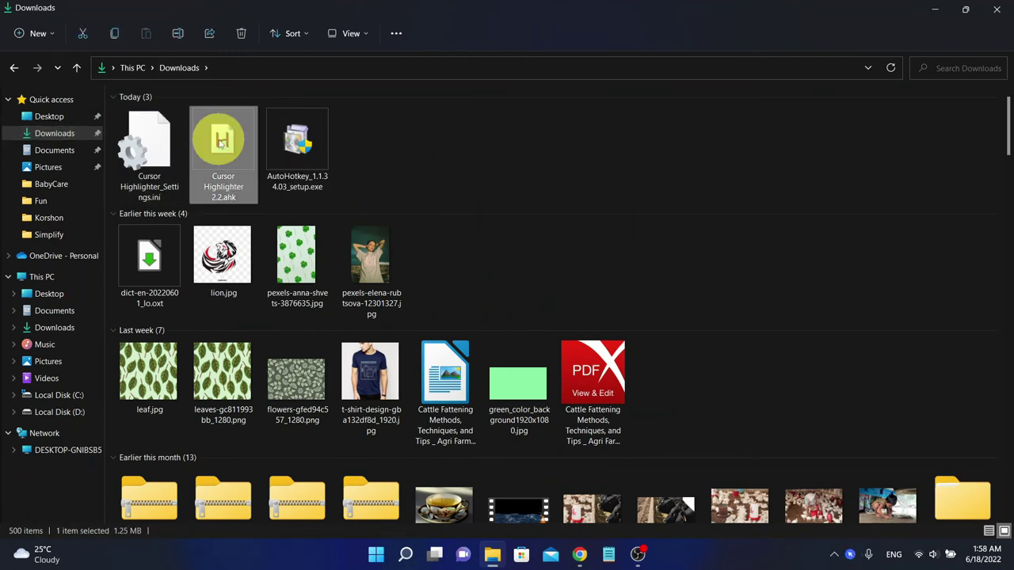
pyautogui.click(934, 7)
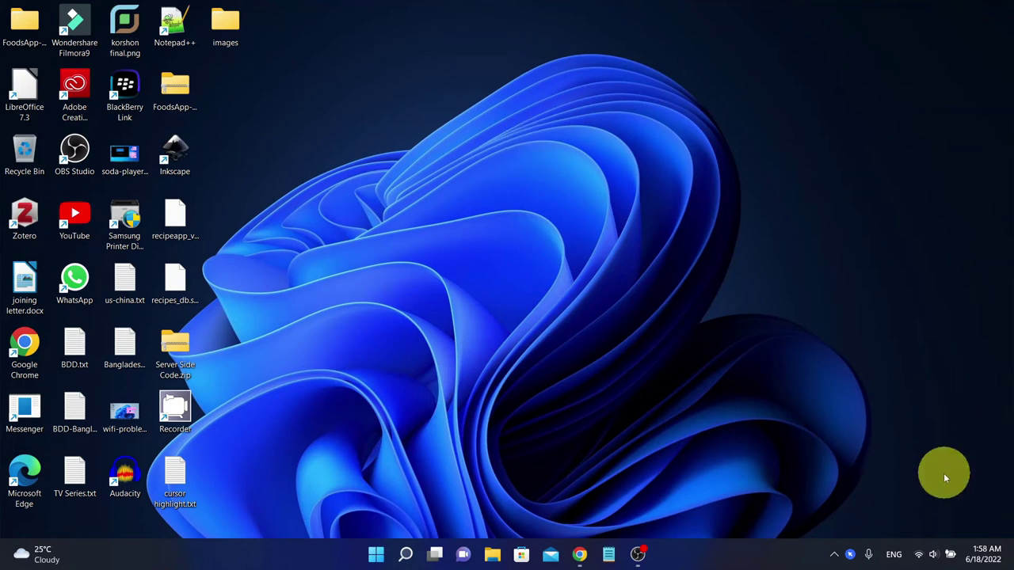
# Step: Open the settings of the running Cursor Highlighter
pyautogui.moveTo(846, 557); pyautogui.dragTo(844, 521)
pyautogui.rightClick(847, 522)
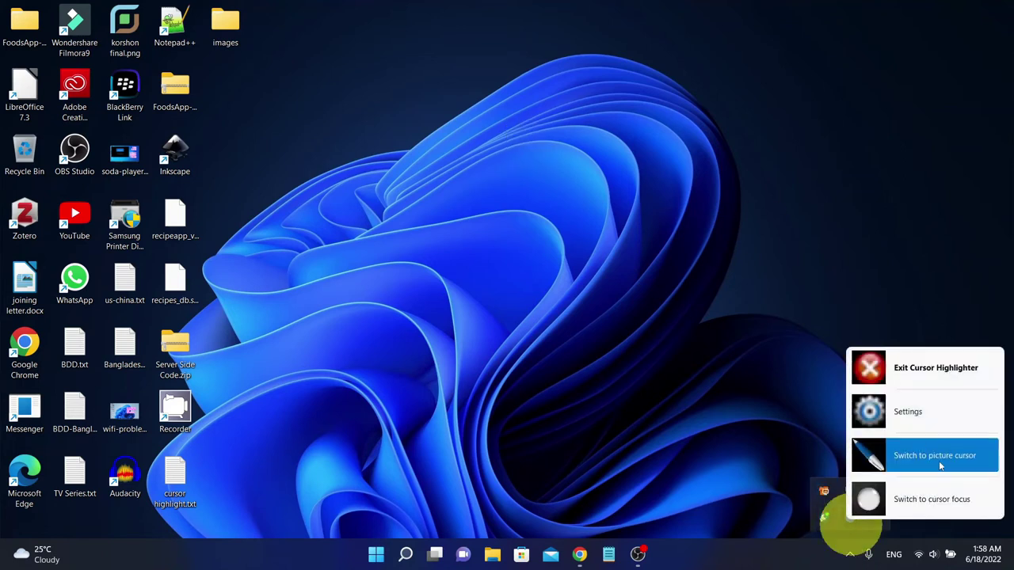
pyautogui.click(918, 410)
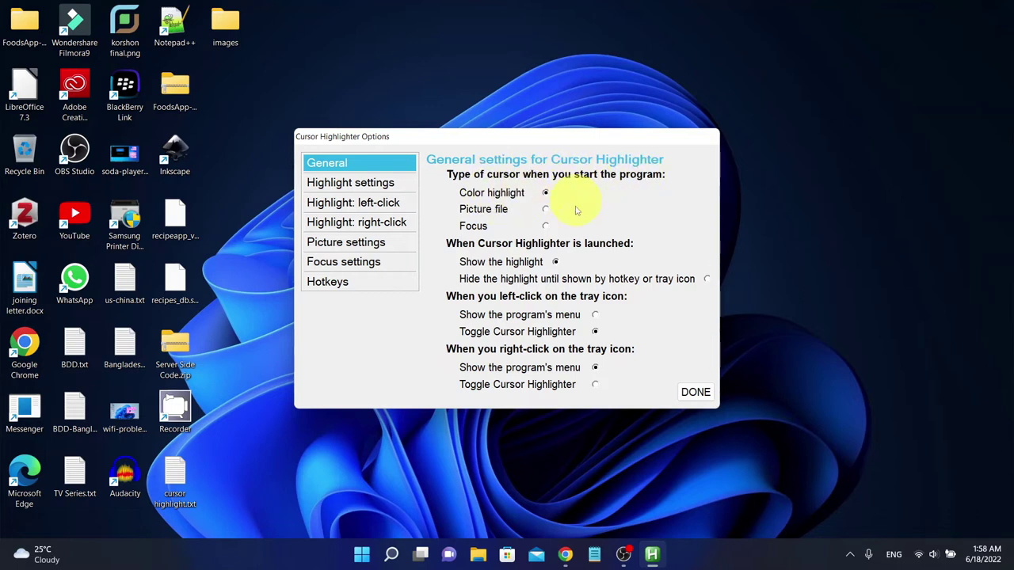
# Step: Try the Picture file and Focus startup cursor types, return to Color highlight, and keep Toggle Cursor Highlighter for left-clicks on the tray icon
pyautogui.click(546, 210)
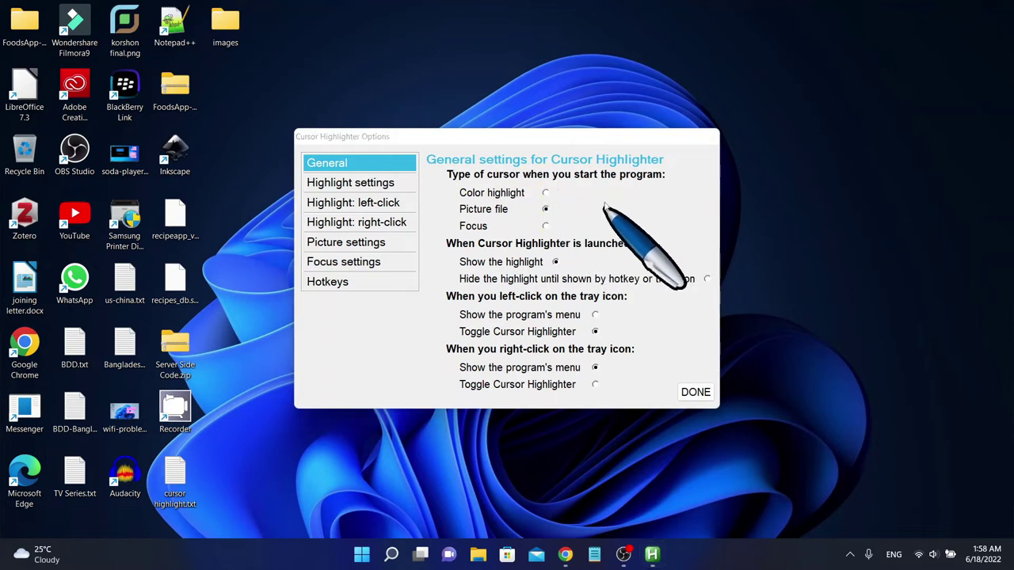
pyautogui.click(544, 226)
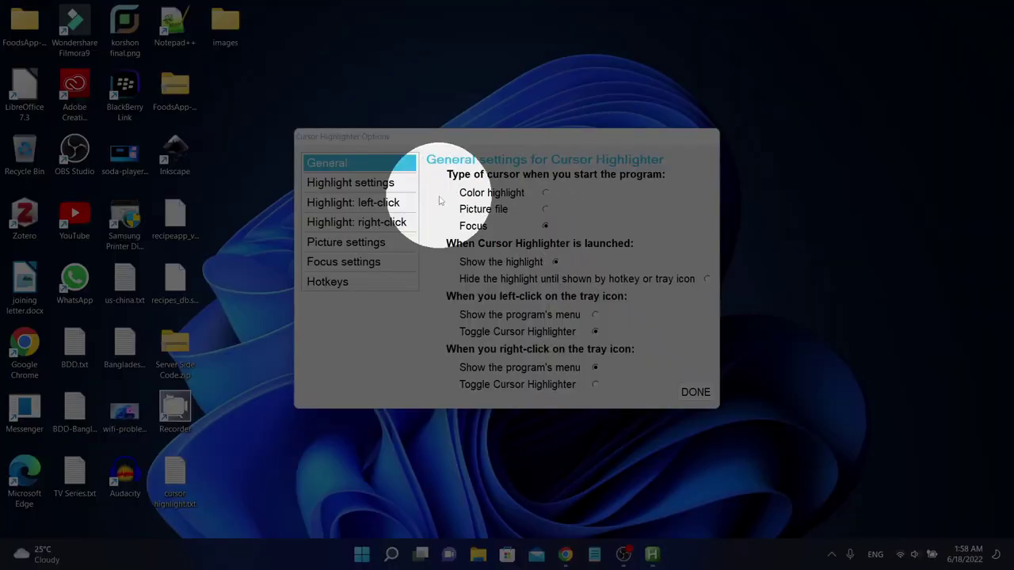
pyautogui.click(546, 194)
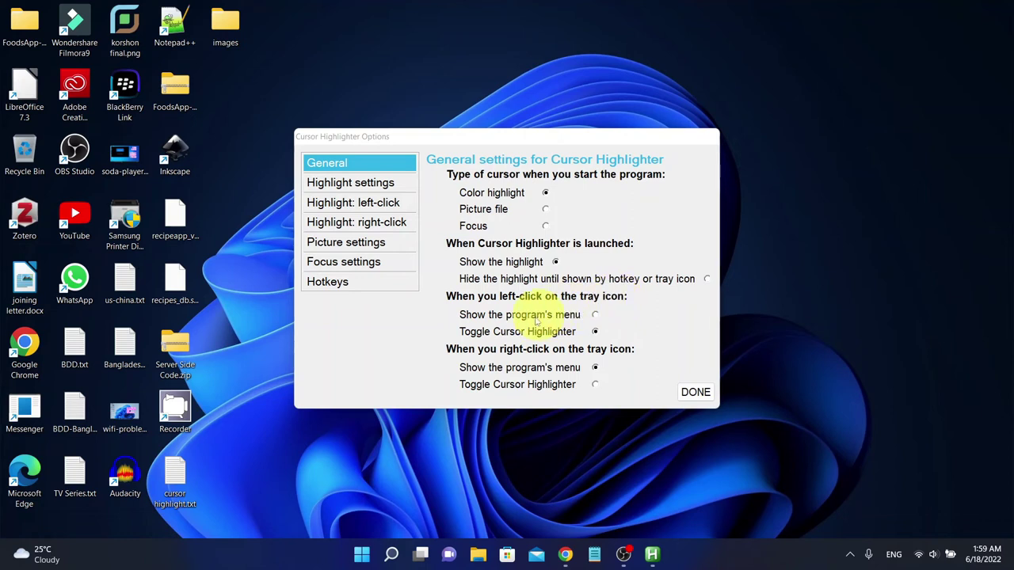
pyautogui.click(638, 216)
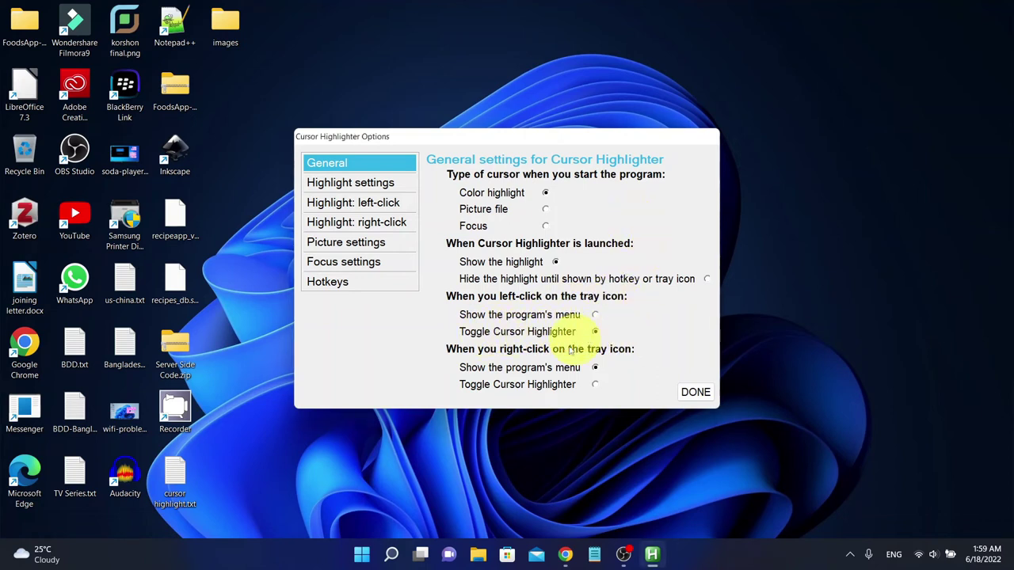
pyautogui.click(593, 332)
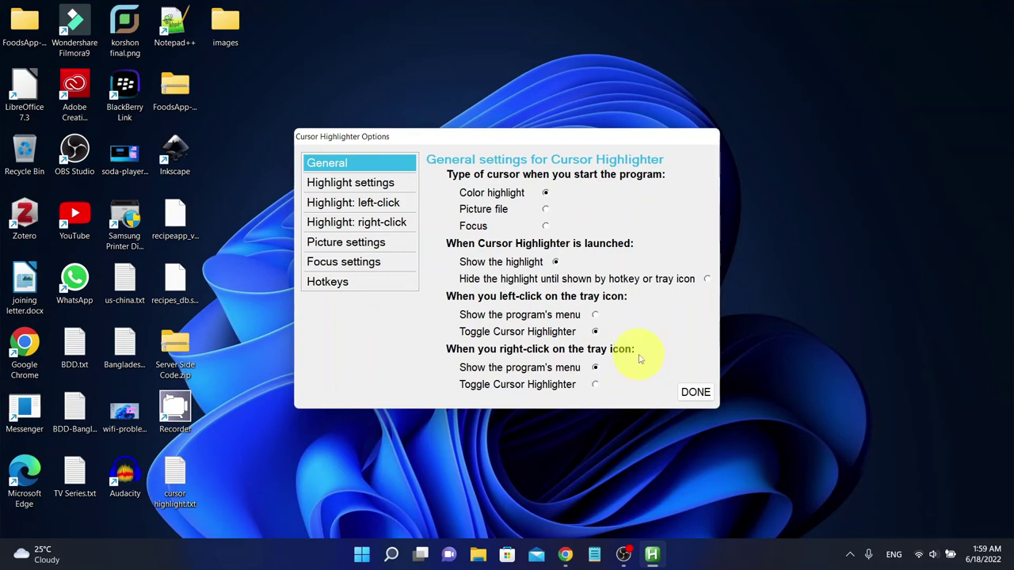
# Step: In the highlight settings, set the highlight's width and height to 200
pyautogui.click(369, 187)
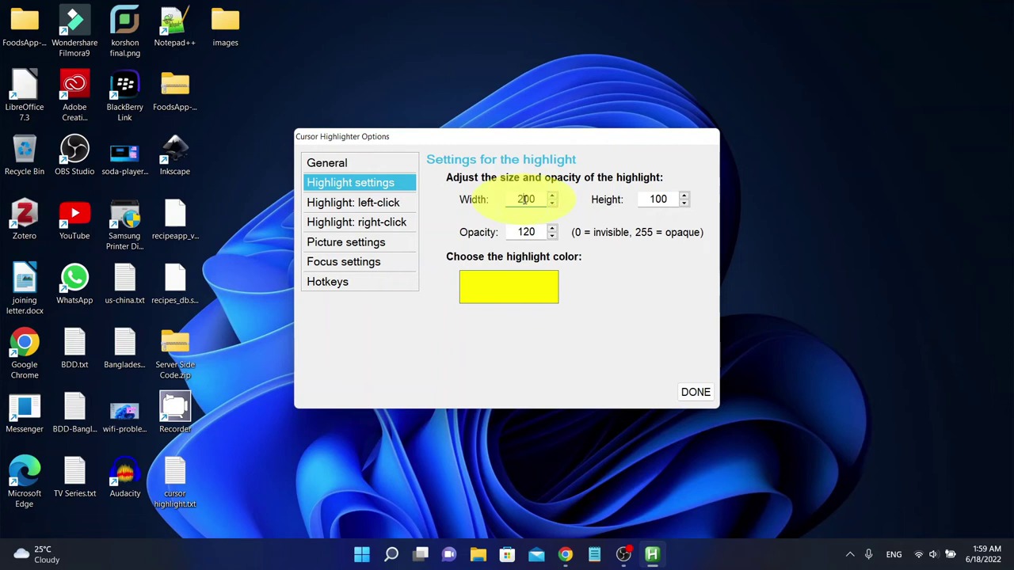
pyautogui.click(654, 199)
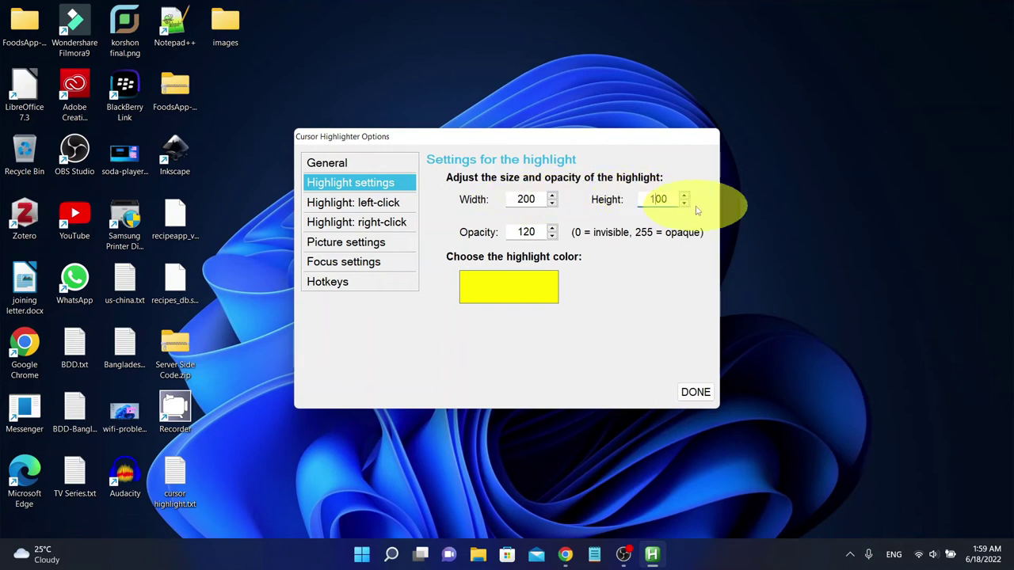
pyautogui.write('2')
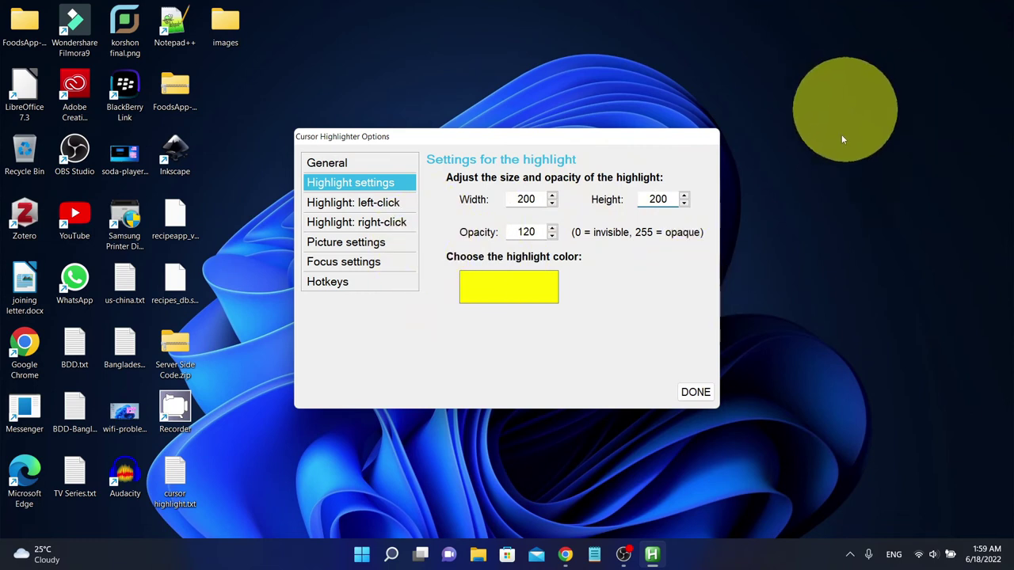
# Step: Set the highlight's width and height to 100
pyautogui.click(525, 199)
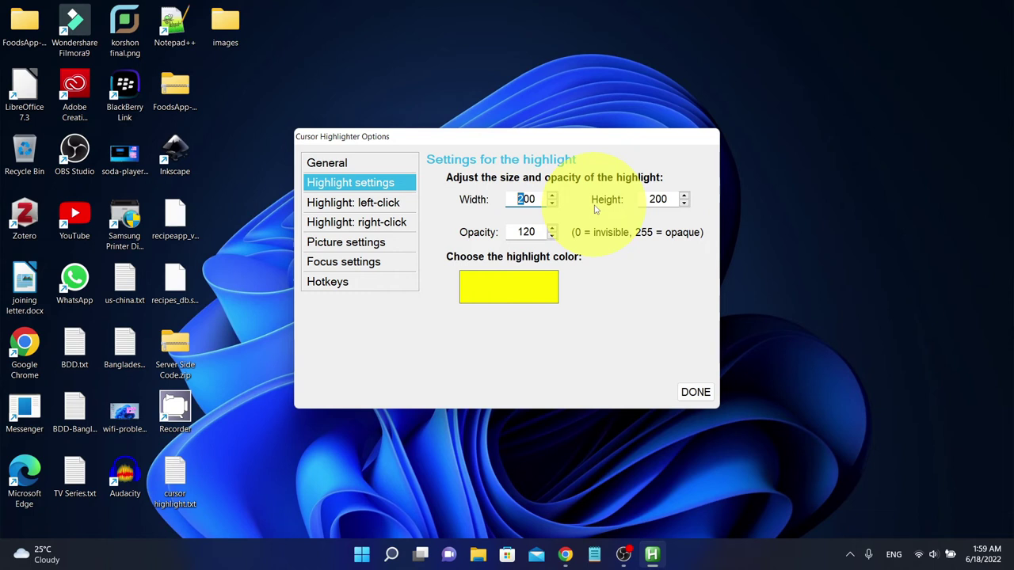
pyautogui.write('1')
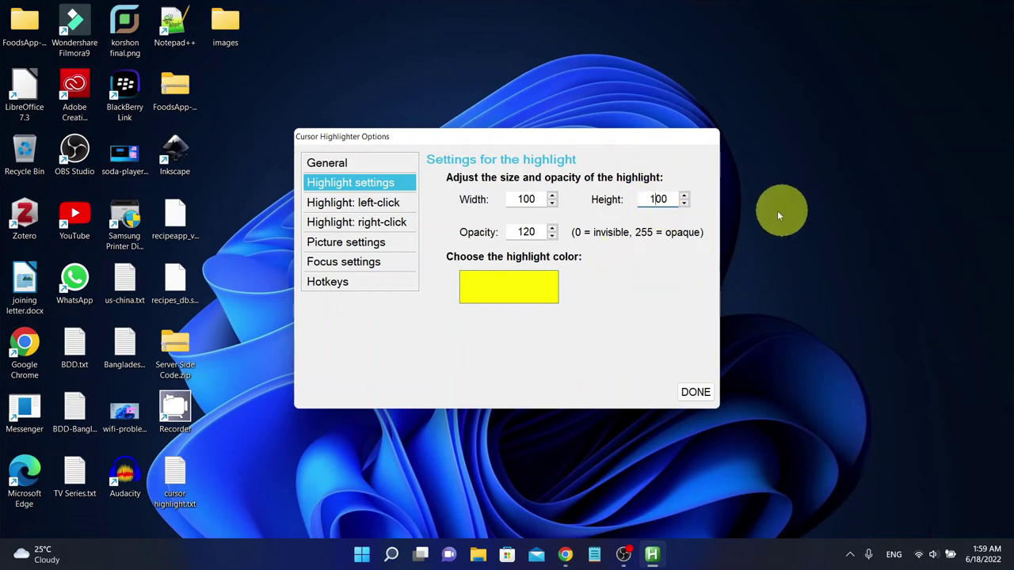
# Step: Change the highlight color to a violet-blue with Red 63, Green 63 and Blue 192
pyautogui.click(512, 286)
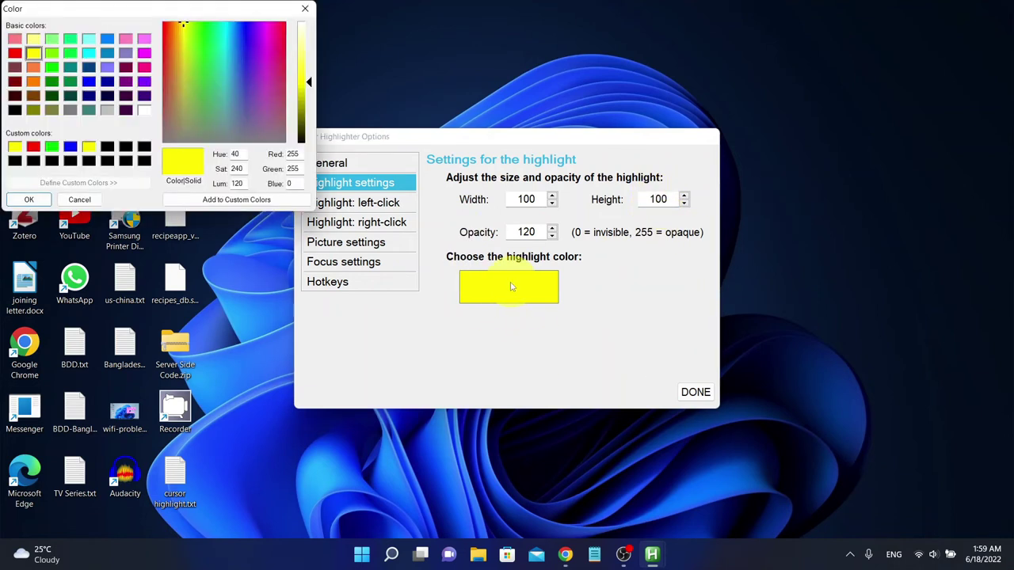
pyautogui.click(244, 80)
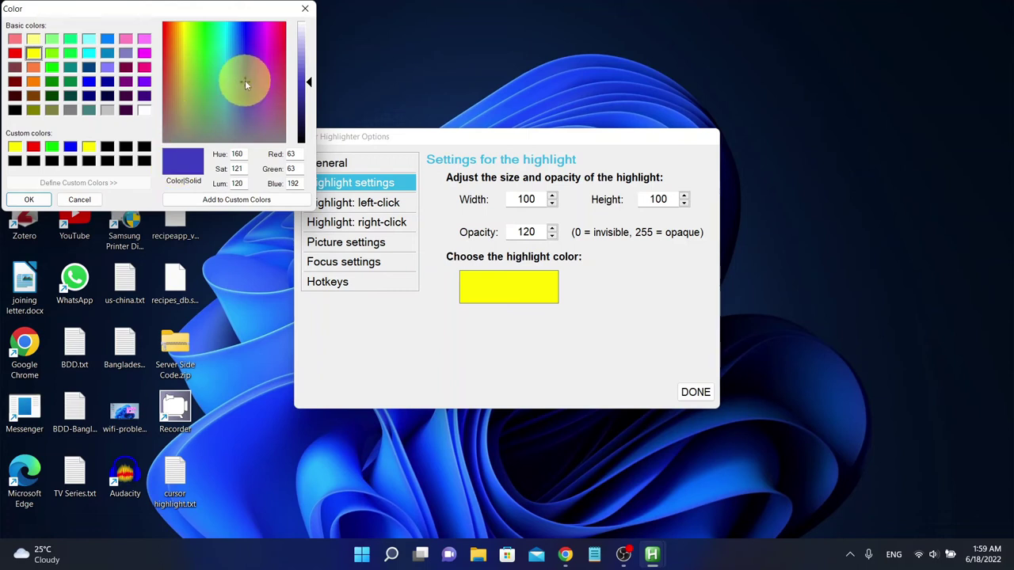
pyautogui.click(29, 199)
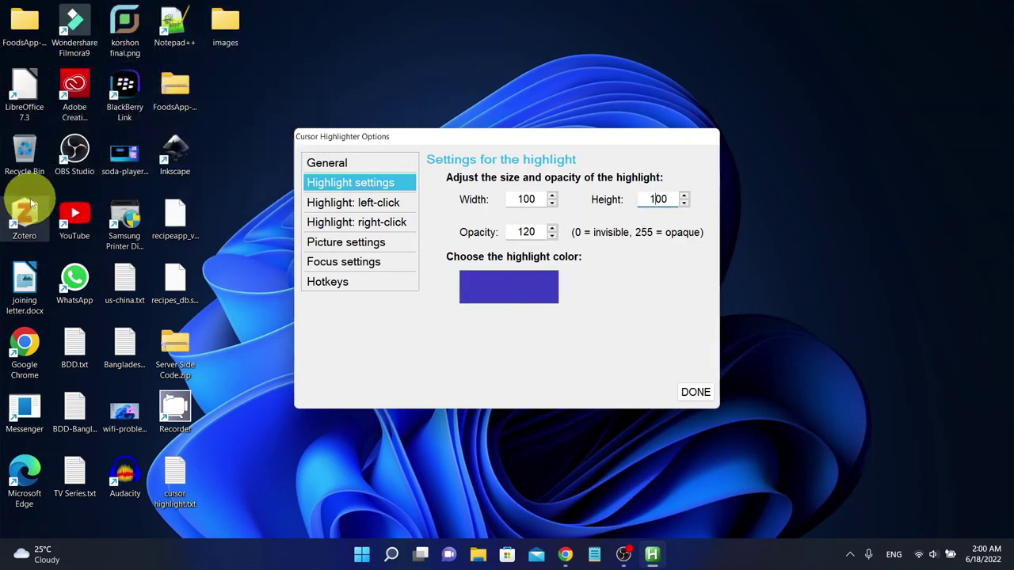
# Step: Return the highlight color to yellow with Red 255, Green 255 and Blue 0
pyautogui.click(521, 286)
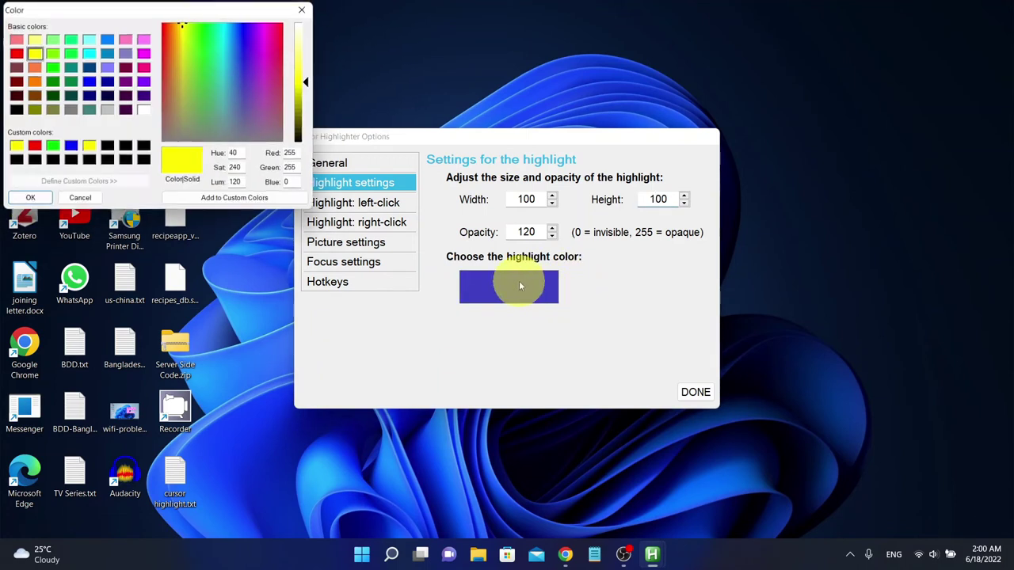
pyautogui.click(306, 8)
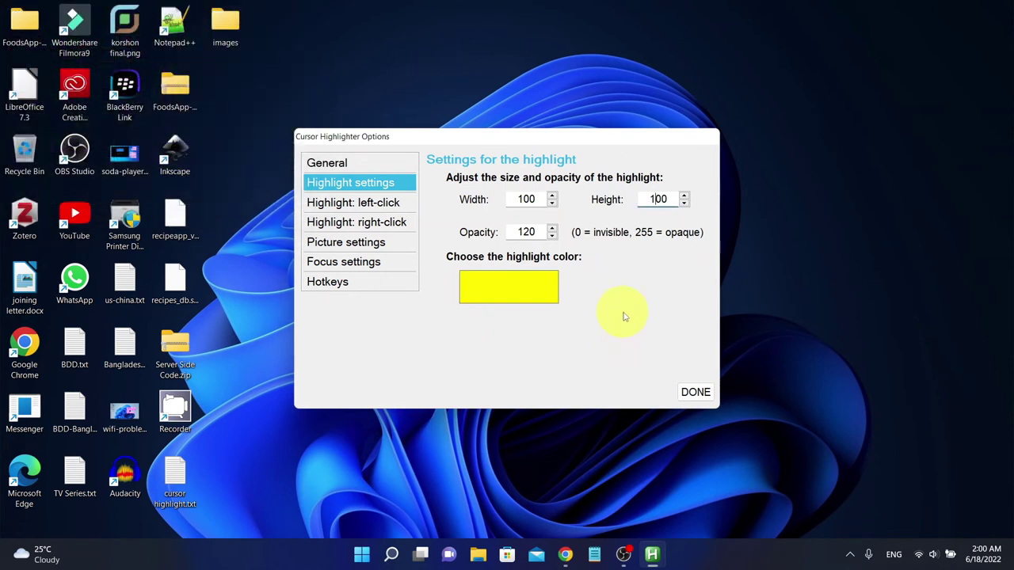
pyautogui.click(519, 280)
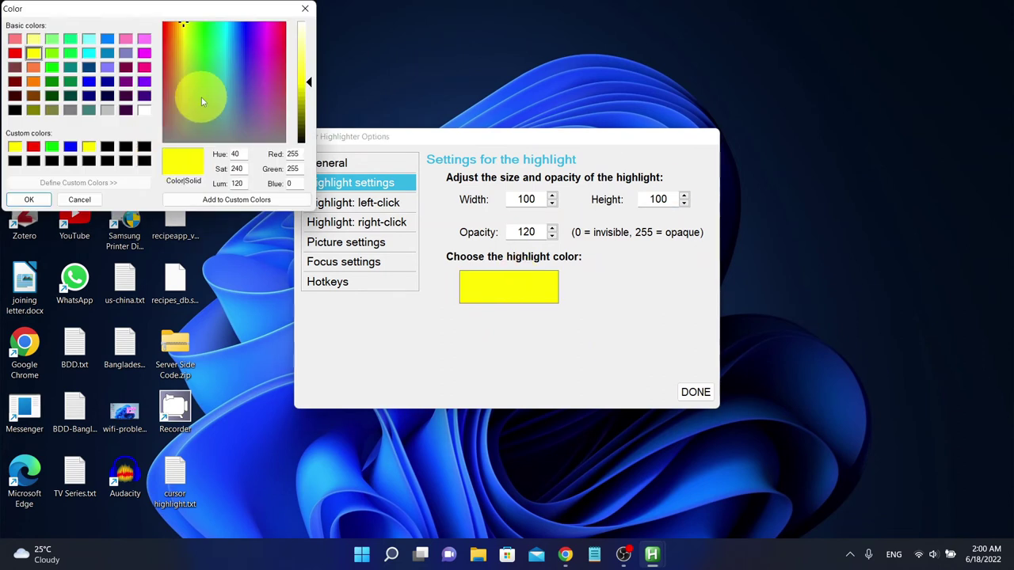
pyautogui.click(78, 200)
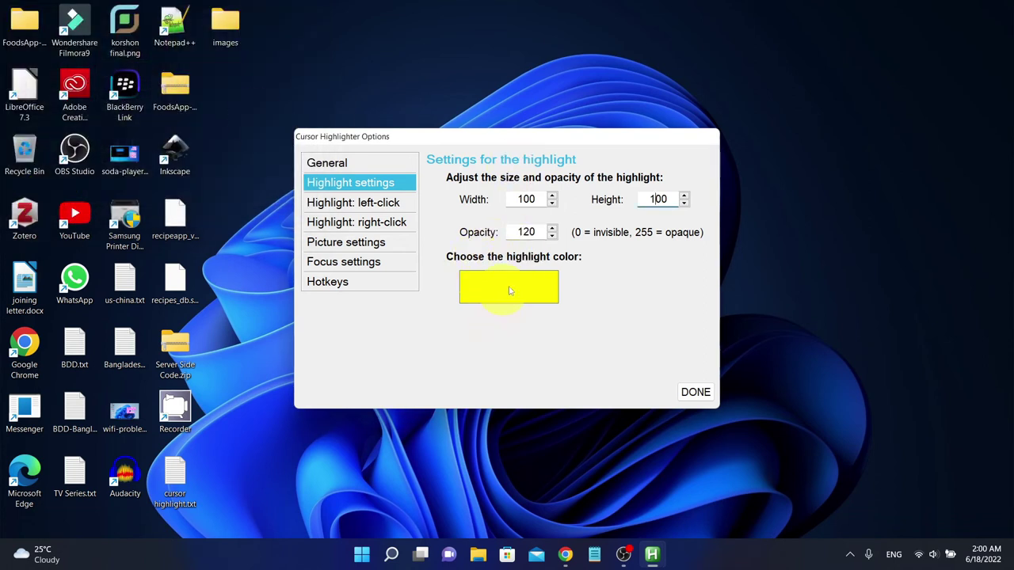
# Step: Review the left-click and right-click highlight settings and the picture cursor settings
pyautogui.click(368, 207)
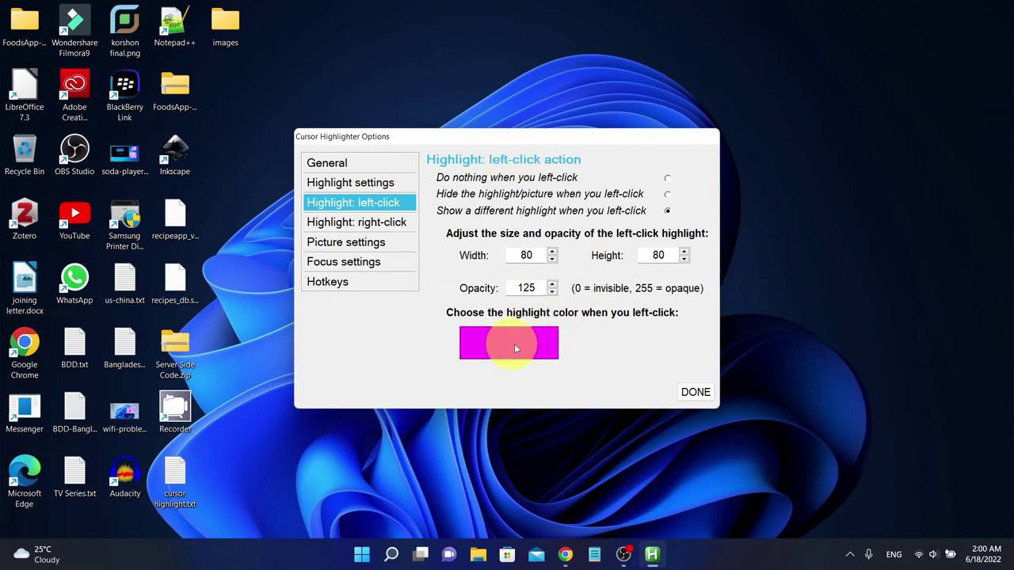
pyautogui.click(626, 347)
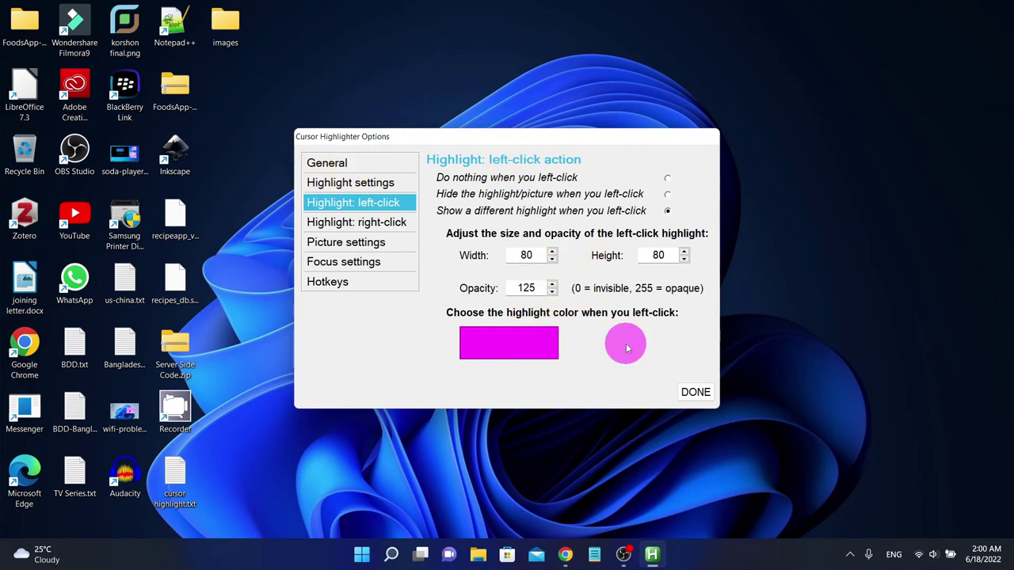
pyautogui.click(378, 225)
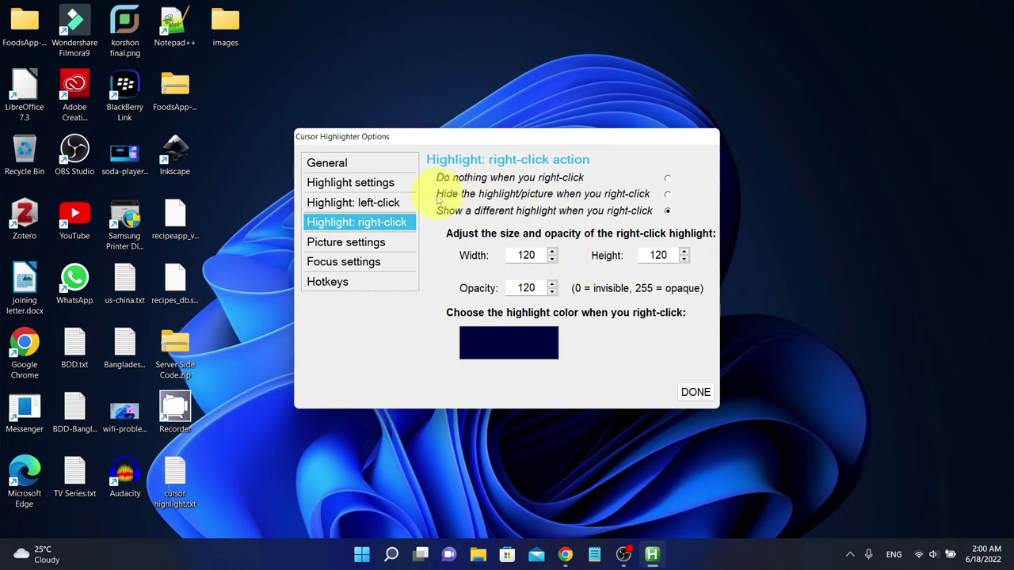
pyautogui.click(384, 244)
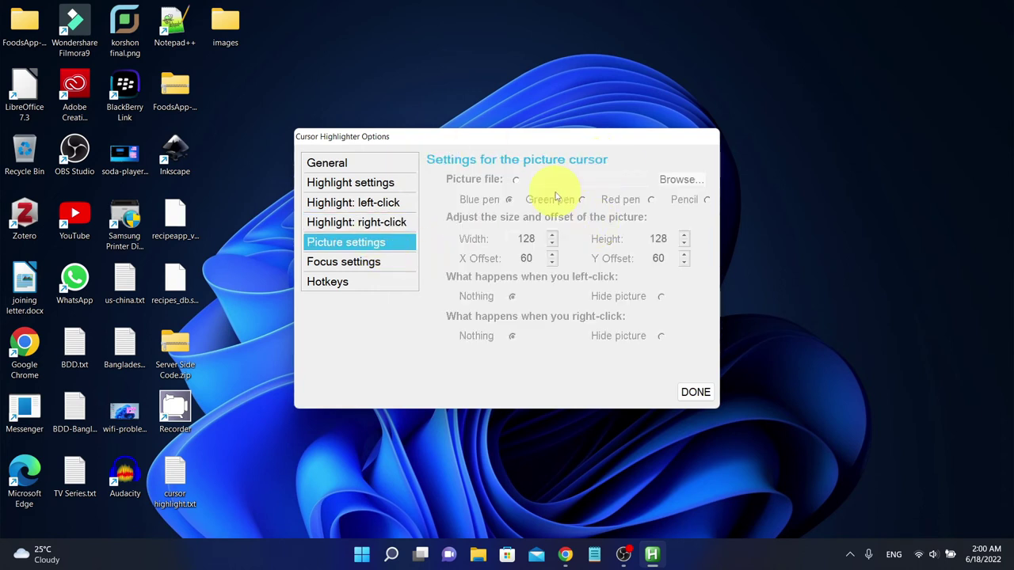
# Step: Set the startup cursor type to Picture file in the general settings
pyautogui.click(346, 183)
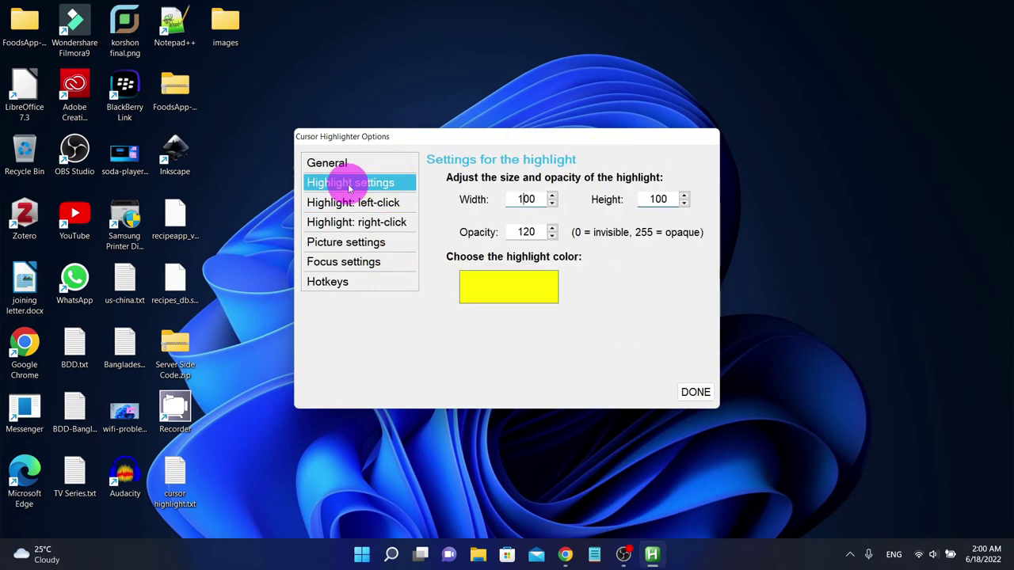
pyautogui.click(323, 164)
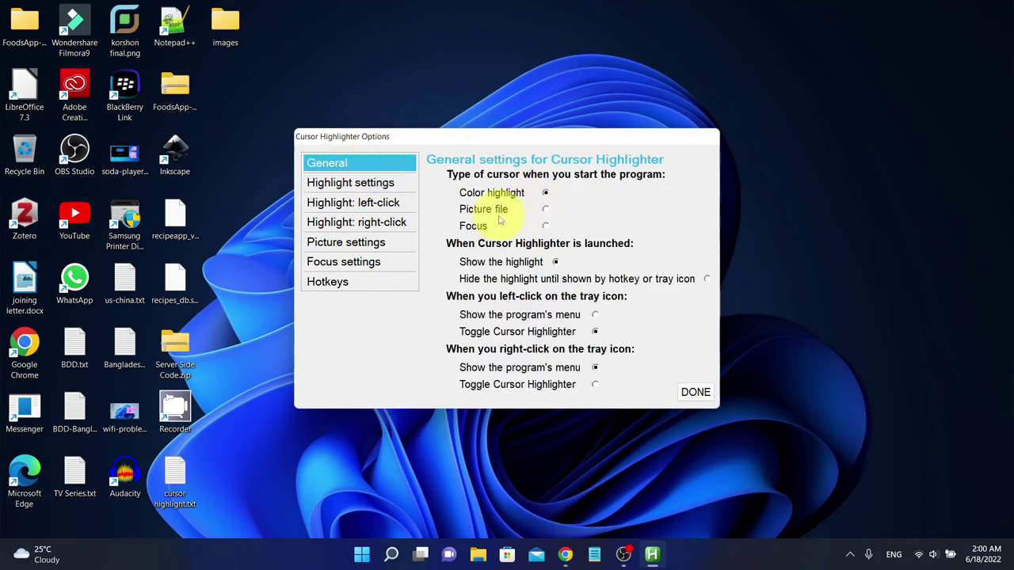
pyautogui.click(545, 210)
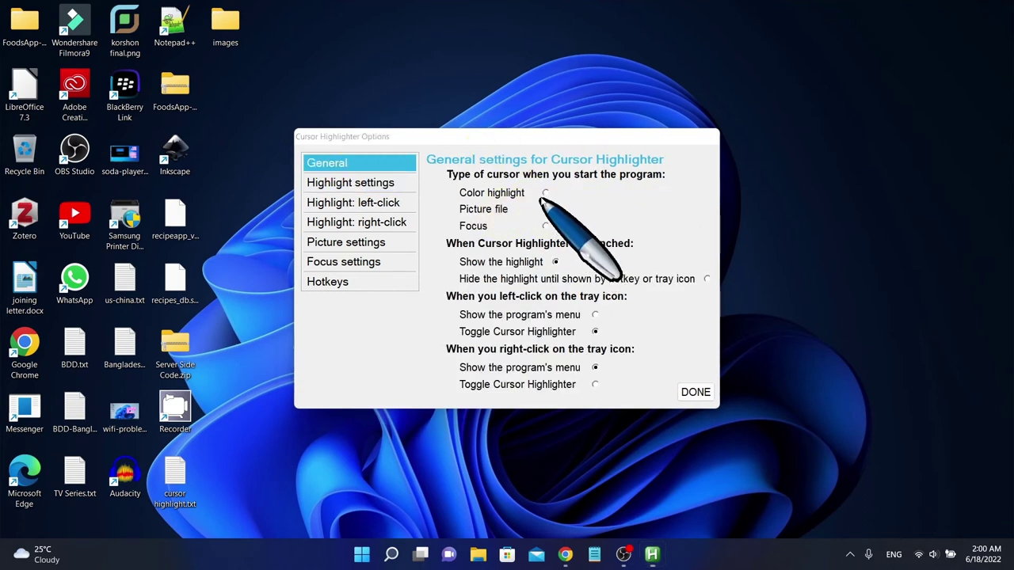
# Step: Try the Green pen and Pencil images for the picture cursor, and return to Blue pen
pyautogui.click(348, 242)
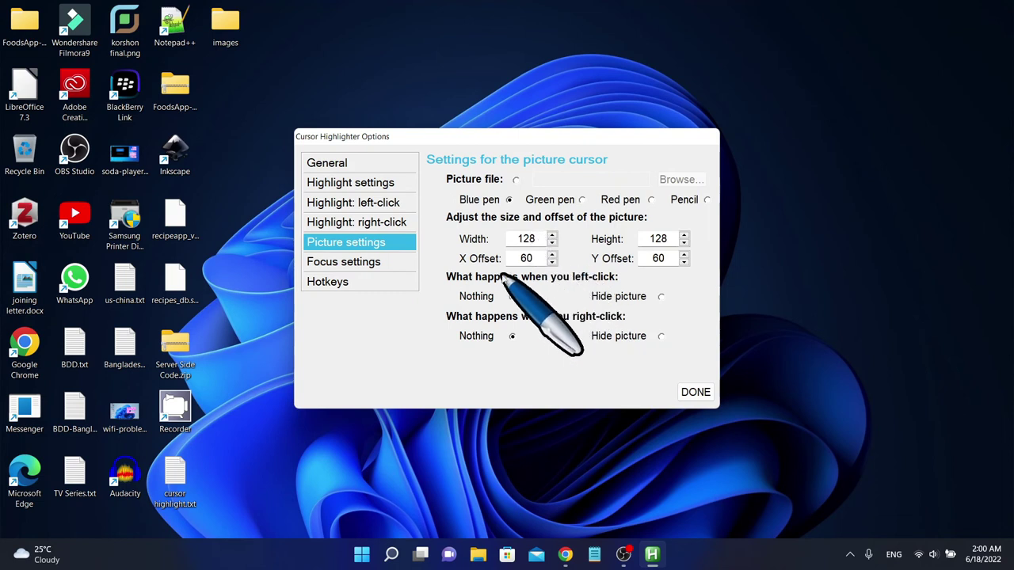
pyautogui.click(582, 199)
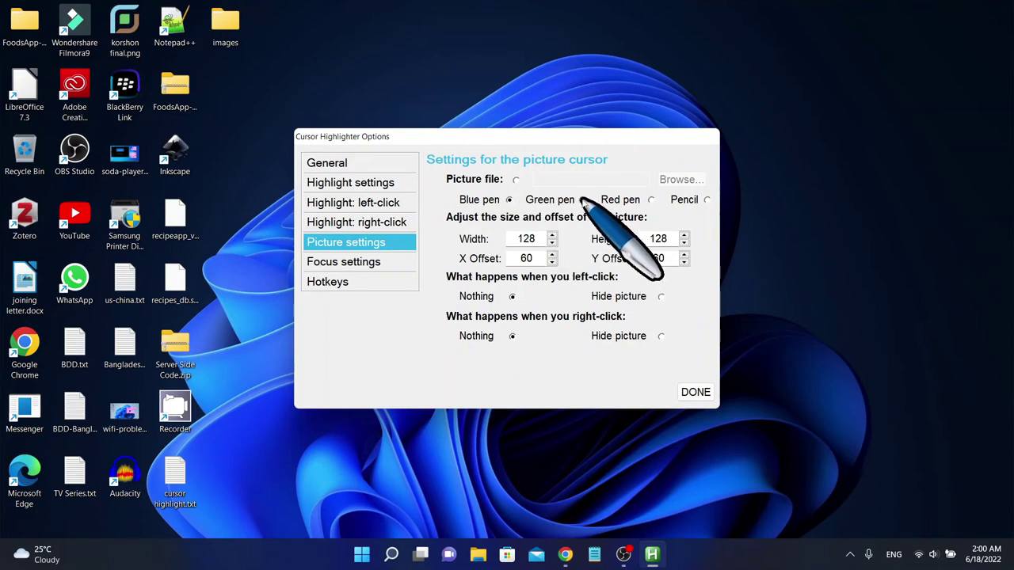
pyautogui.click(705, 200)
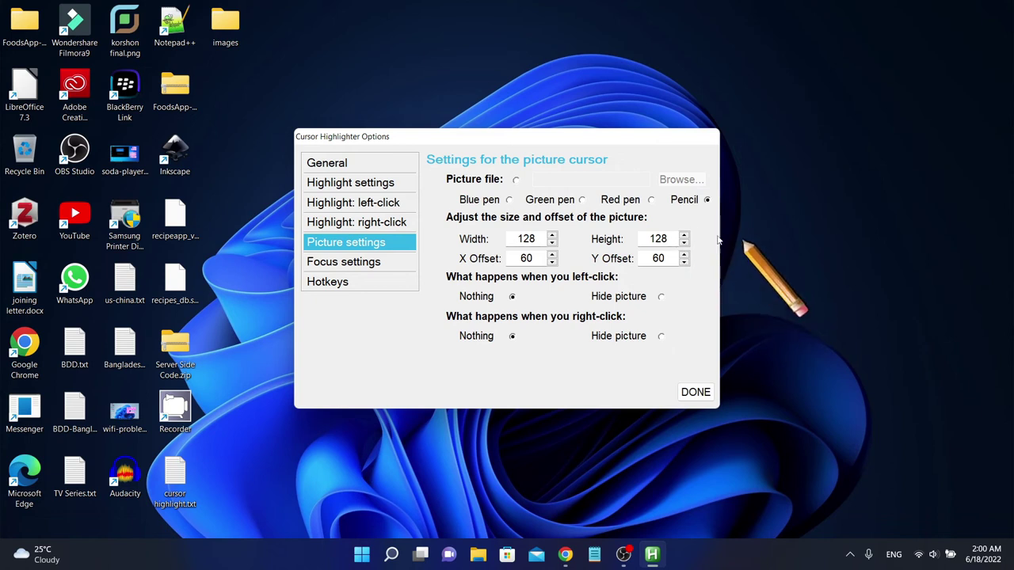
pyautogui.click(509, 201)
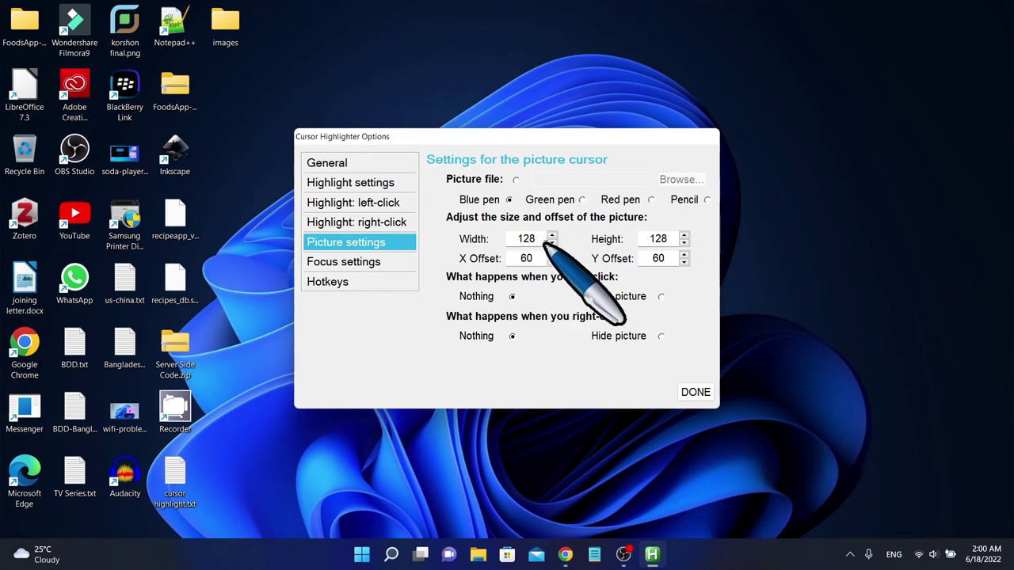
# Step: Enlarge the picture cursor to a width of 170 and a height of 165
pyautogui.scroll(20, 535, 237)
pyautogui.scroll(15, 526, 237)
pyautogui.click(651, 237)
pyautogui.scroll(15, 650, 237)
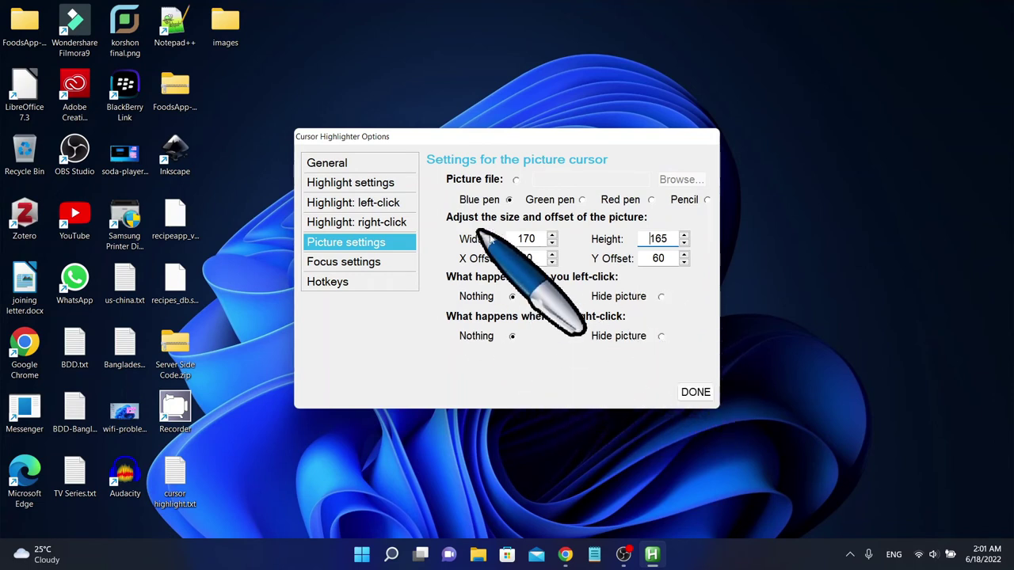
# Step: Switch the startup cursor type to Color highlight, view the focus settings, and change the type to Focus
pyautogui.click(346, 171)
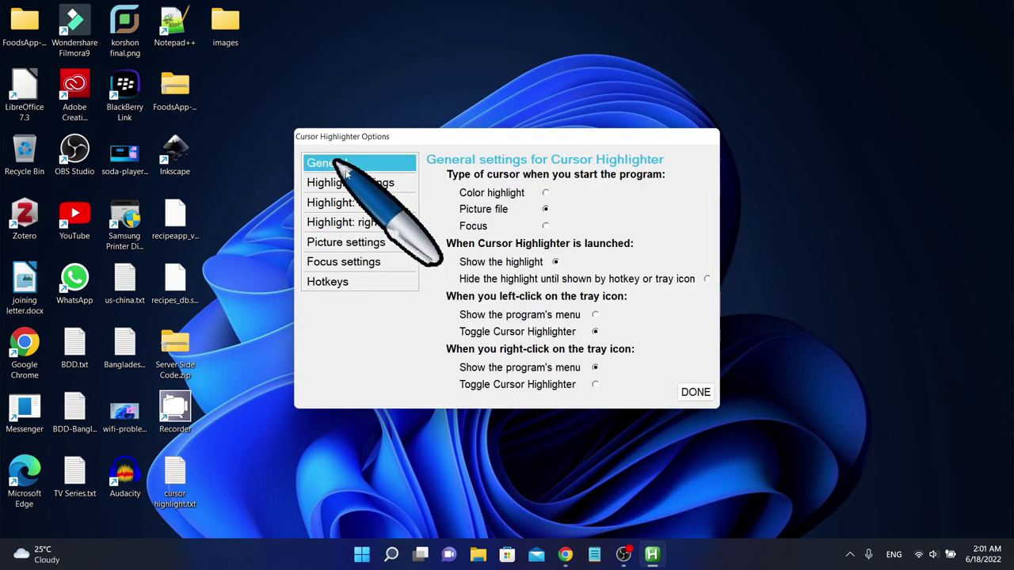
pyautogui.click(546, 194)
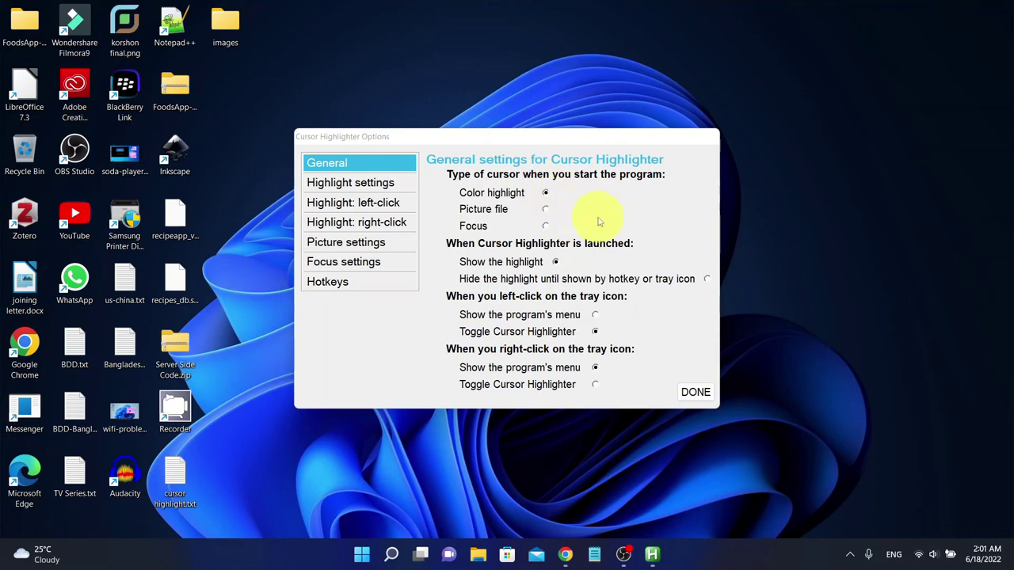
pyautogui.click(367, 268)
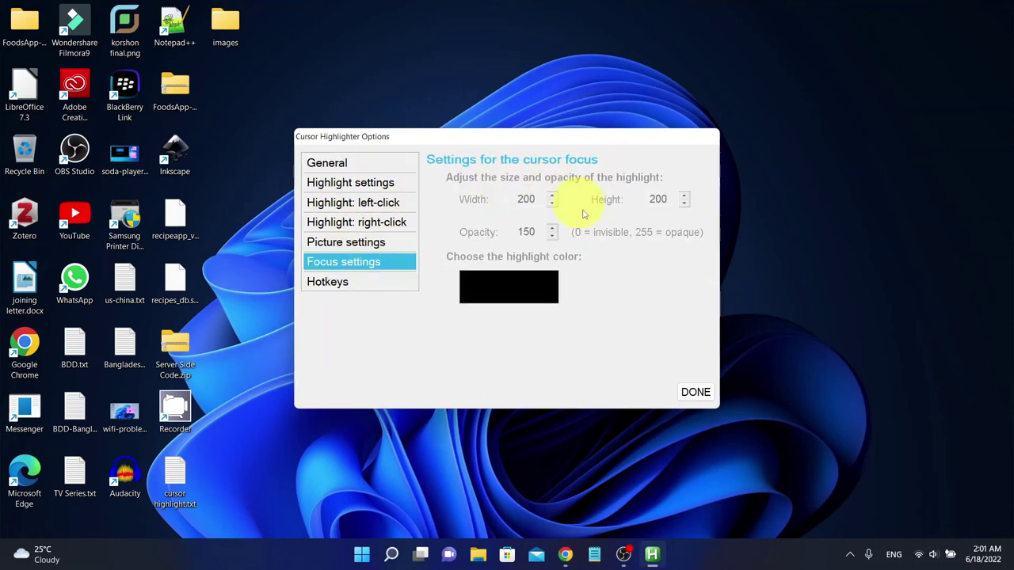
pyautogui.click(348, 165)
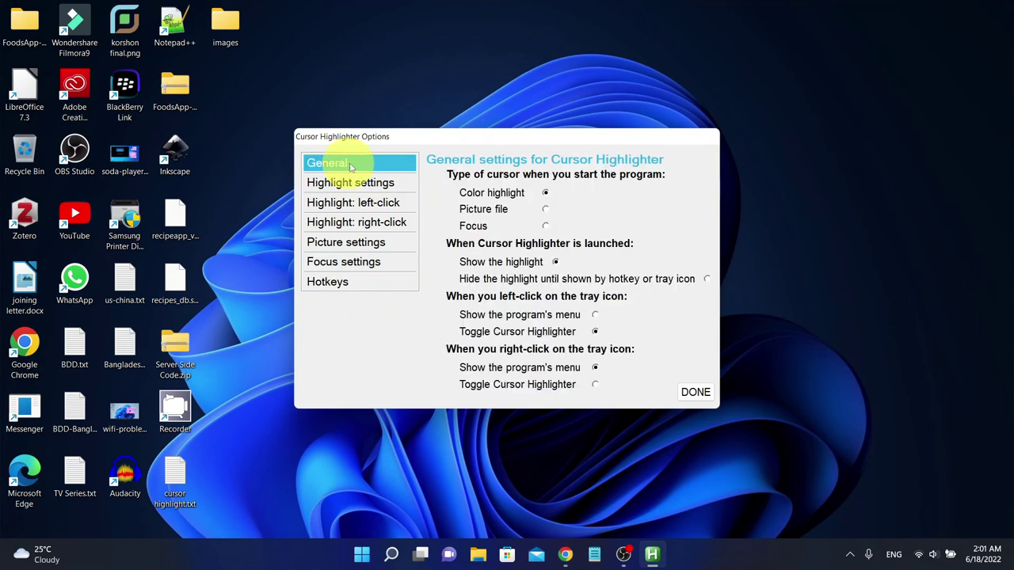
pyautogui.click(545, 227)
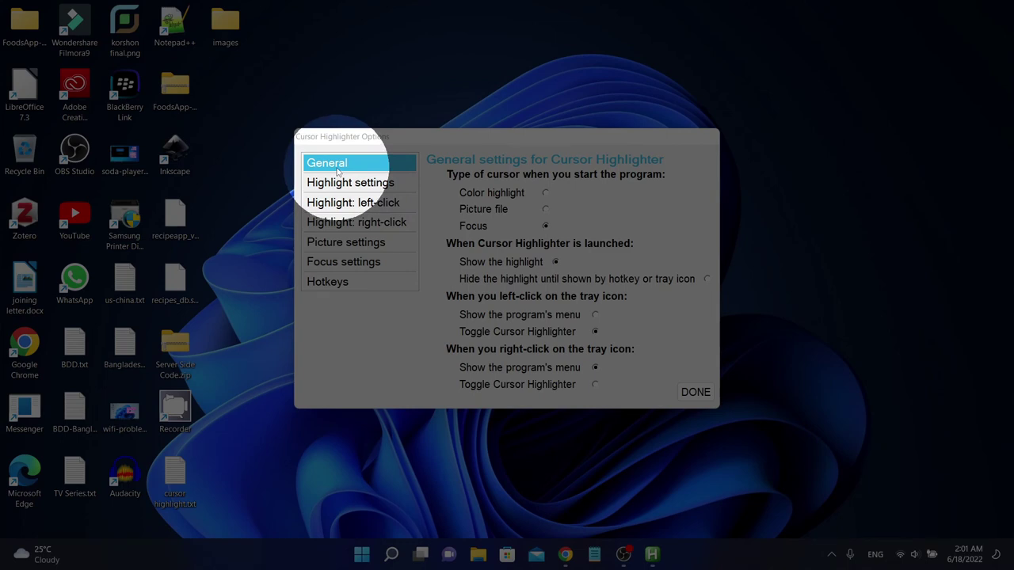
# Step: In the focus settings, set the cursor focus width and height to 300
pyautogui.click(345, 262)
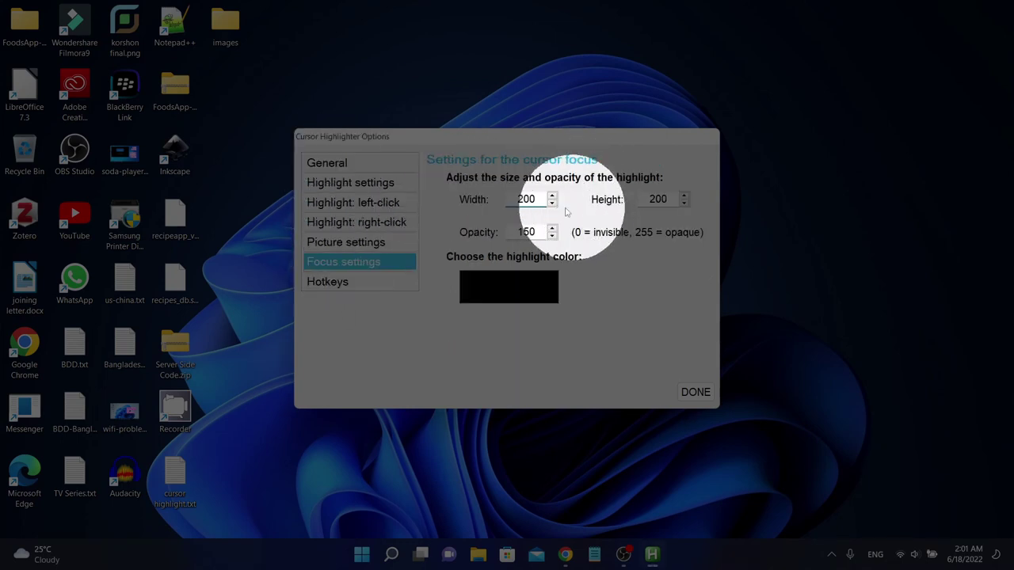
pyautogui.click(524, 200)
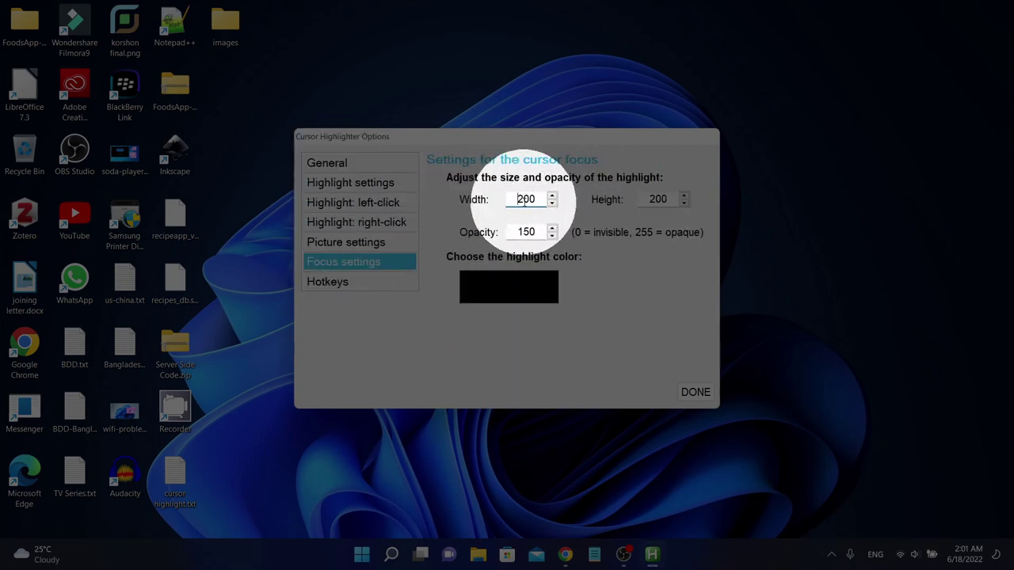
pyautogui.moveTo(524, 199); pyautogui.dragTo(516, 199)
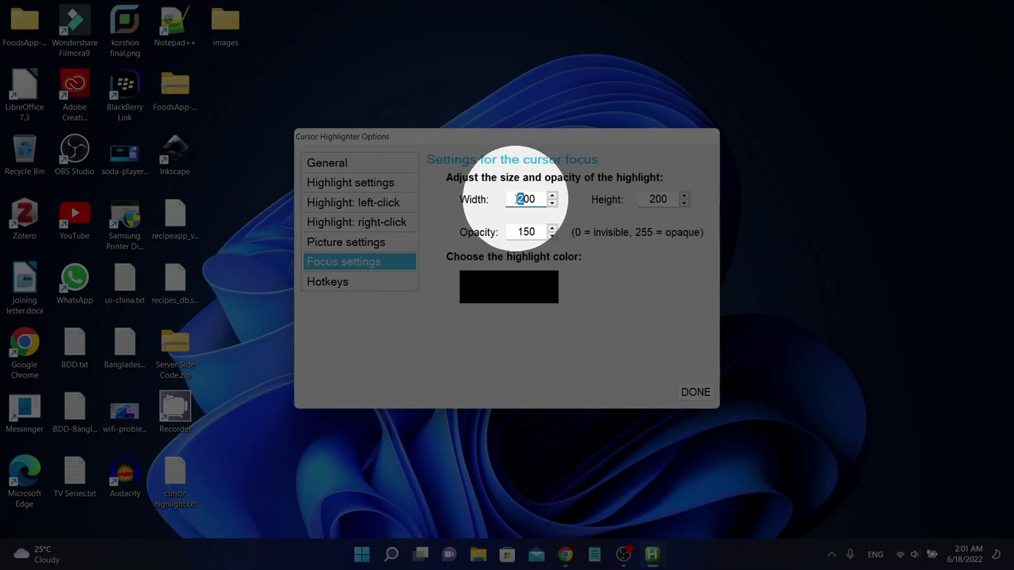
pyautogui.write('3')
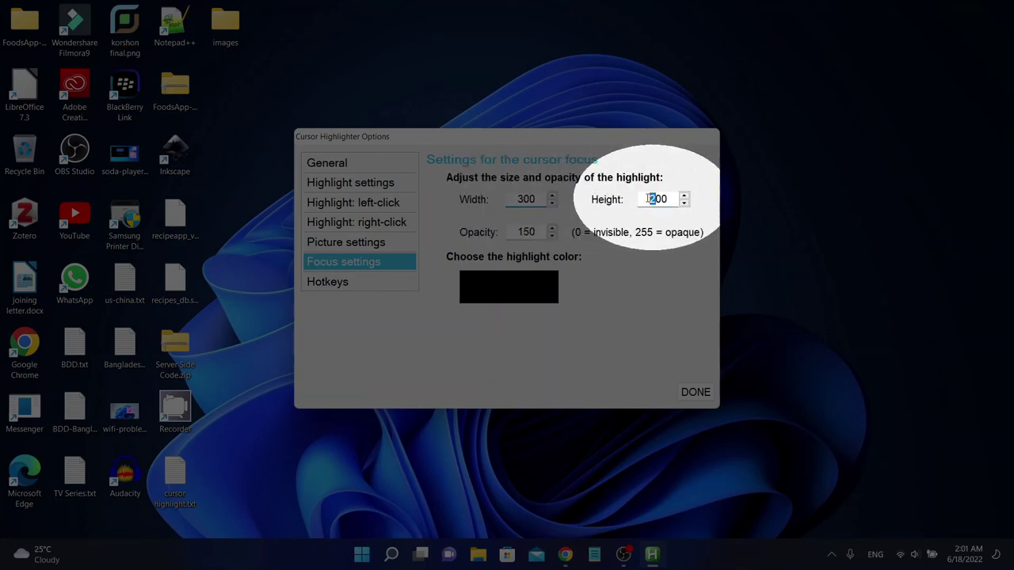
pyautogui.write('3')
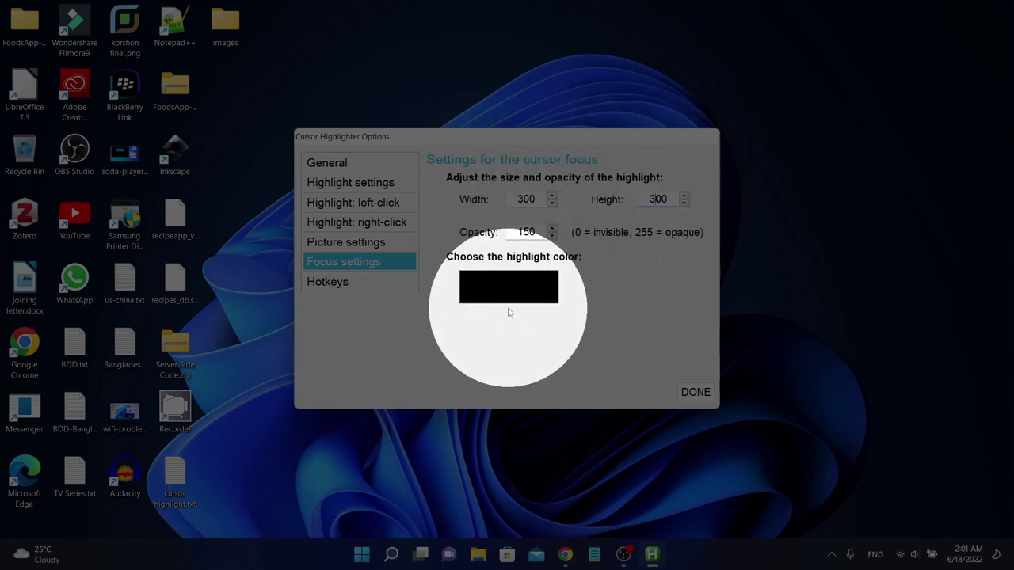
# Step: Set the cursor focus width and height to 200, and return the startup cursor type to Color highlight
pyautogui.moveTo(524, 199); pyautogui.dragTo(509, 199)
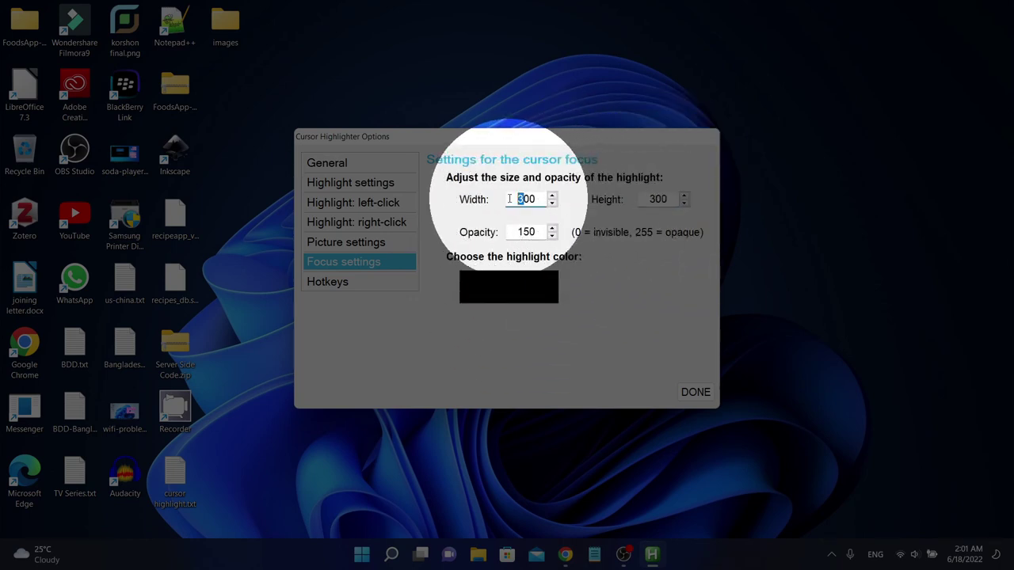
pyautogui.write('2')
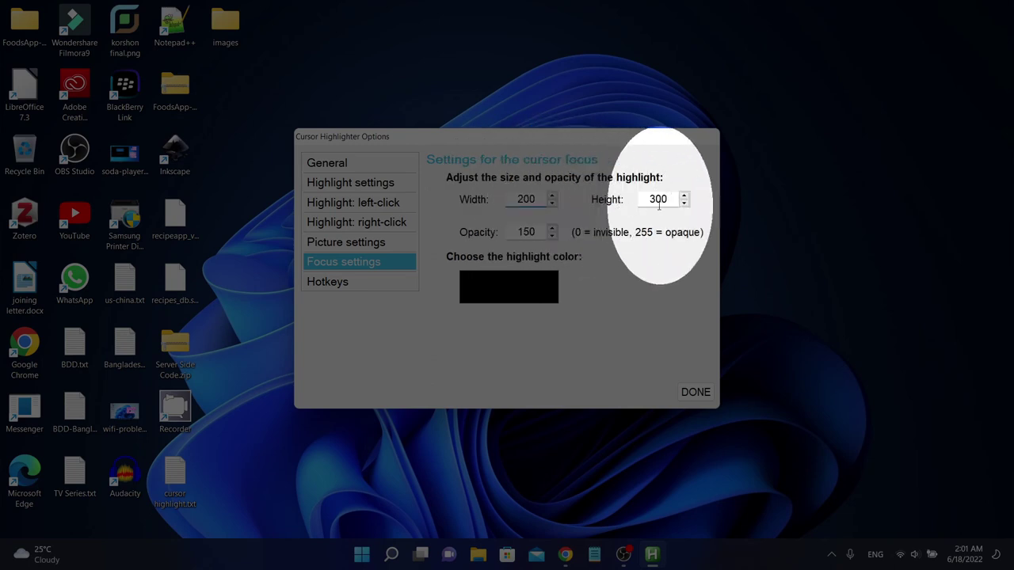
pyautogui.moveTo(656, 199); pyautogui.dragTo(645, 199)
pyautogui.write('2')
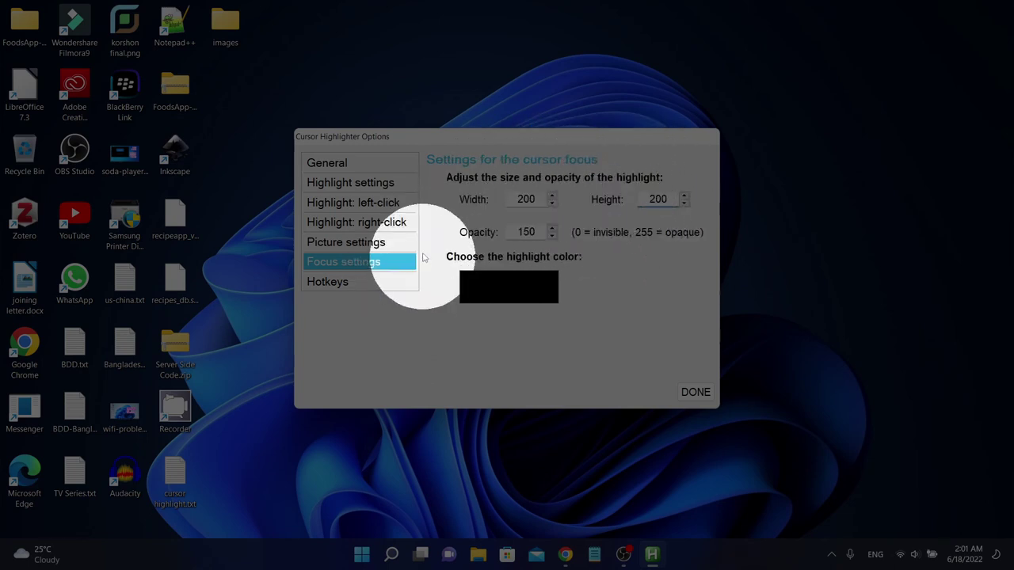
pyautogui.click(340, 164)
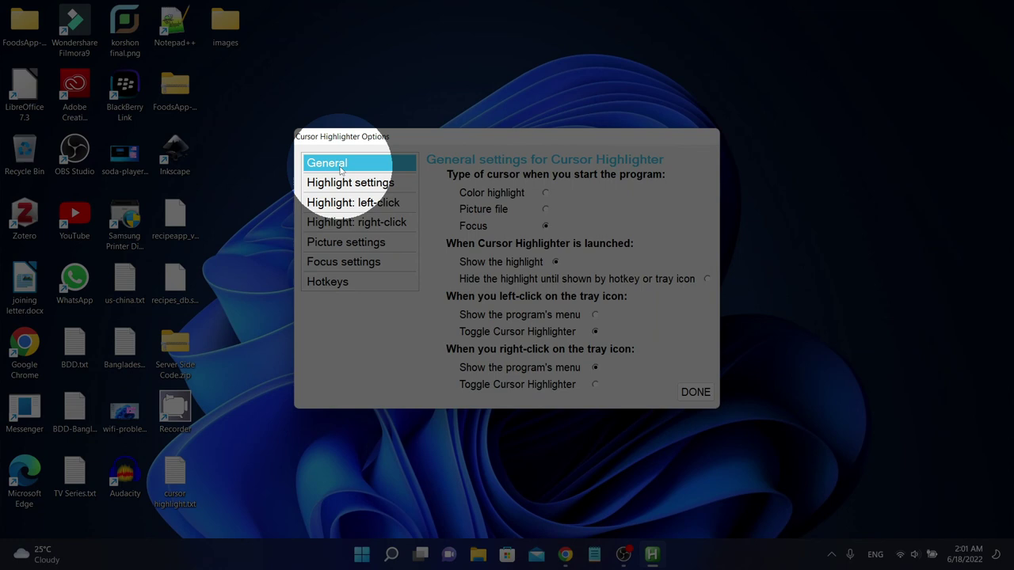
pyautogui.click(545, 192)
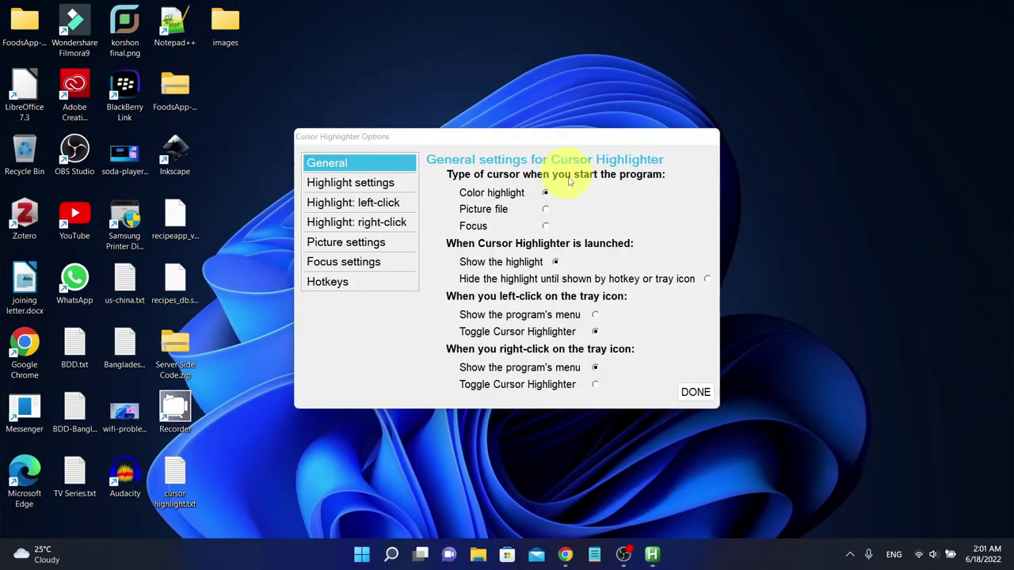
# Step: Assign Win+h as the Switch to highlight hotkey and save it
pyautogui.click(331, 285)
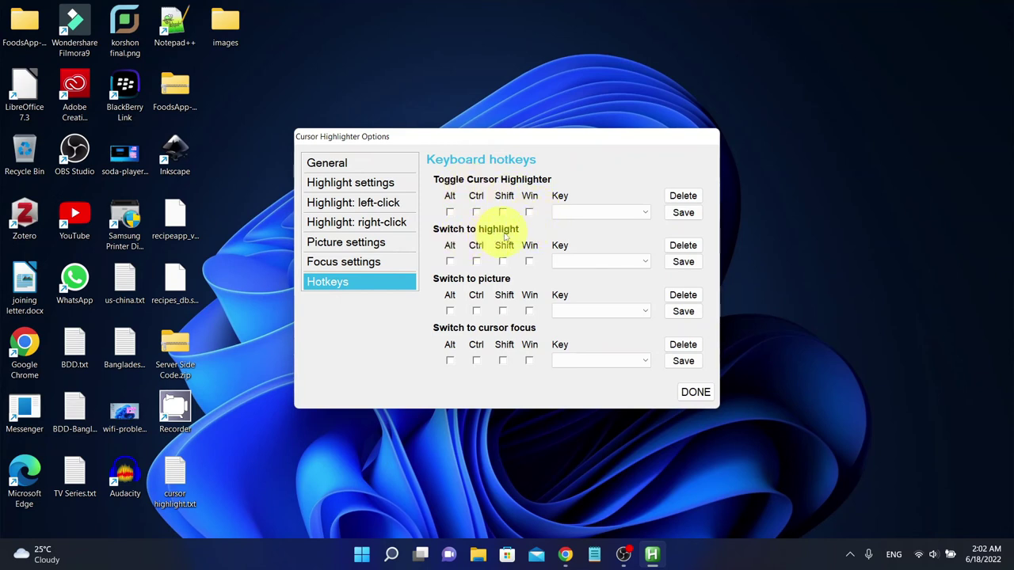
pyautogui.click(529, 262)
pyautogui.click(645, 264)
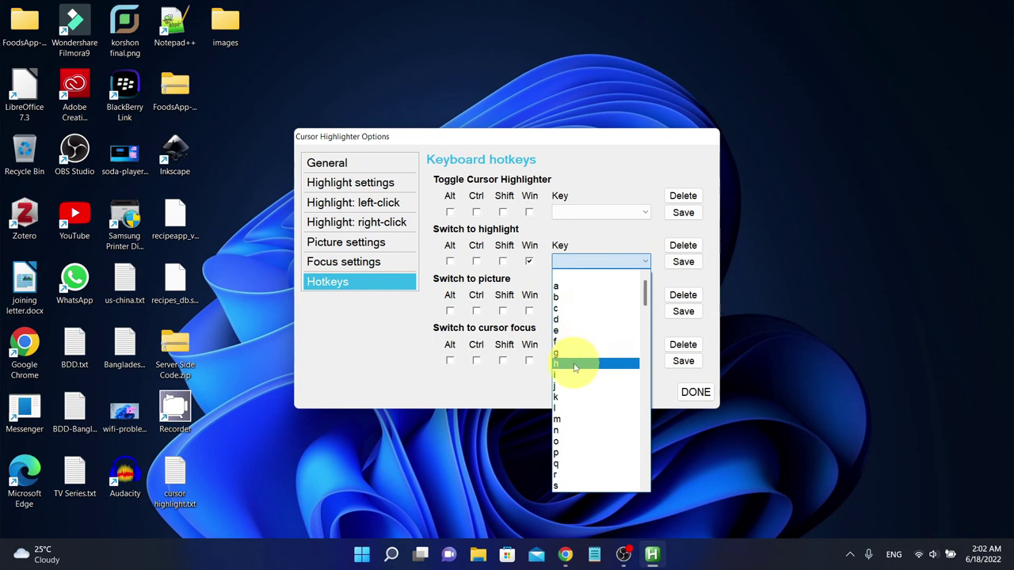
pyautogui.click(576, 363)
pyautogui.click(673, 262)
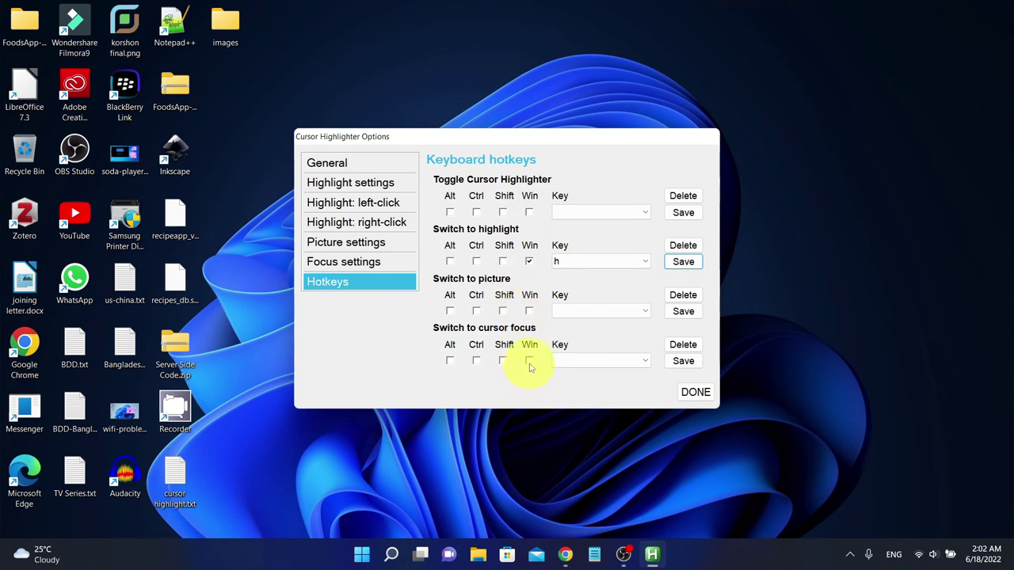
# Step: Assign Win+f as the Switch to cursor focus hotkey and save it
pyautogui.click(645, 365)
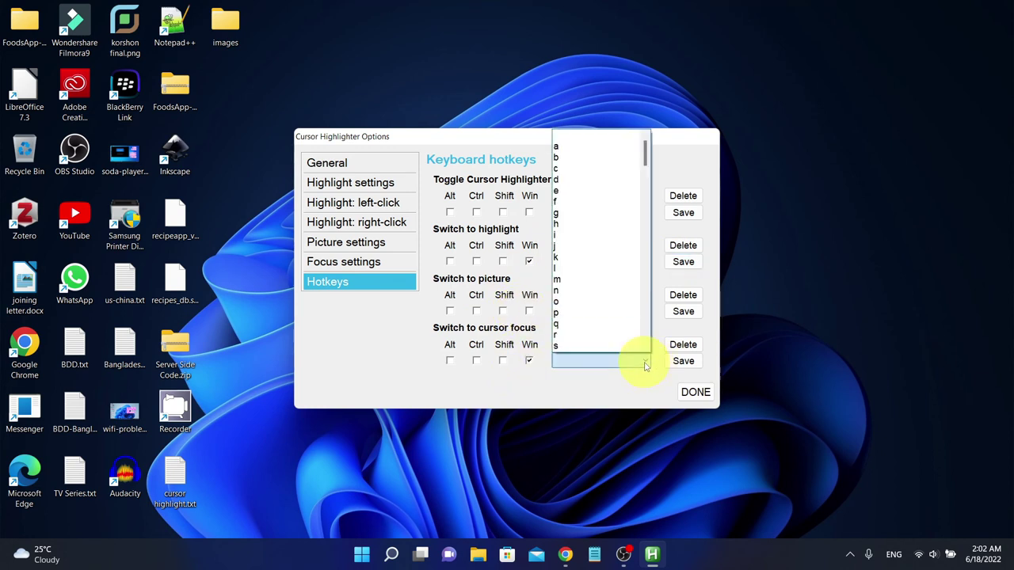
pyautogui.click(593, 204)
pyautogui.click(683, 360)
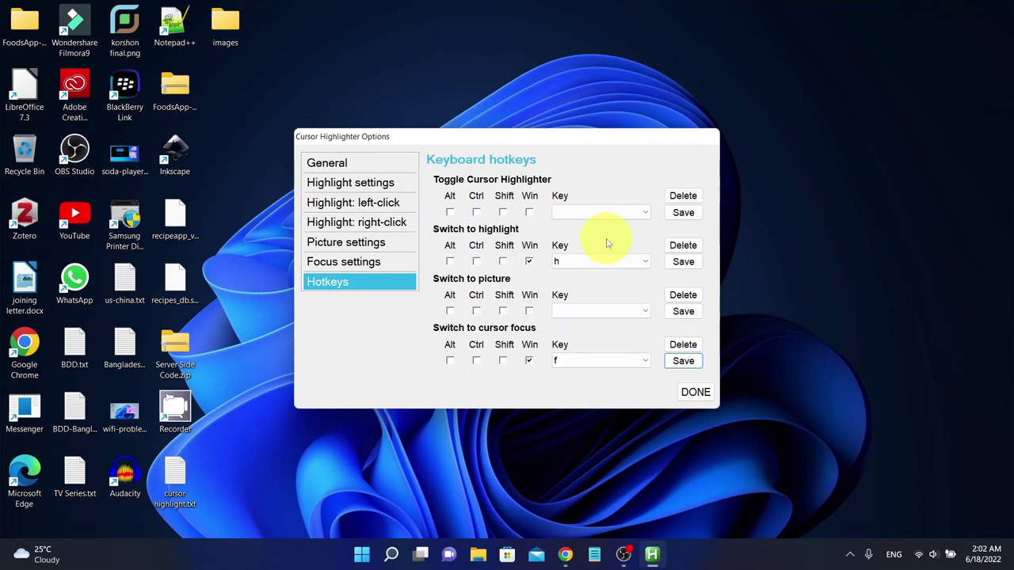
# Step: Test the two assigned hotkeys by switching between cursor focus and color highlight twice, ending on highlight
pyautogui.press('super+f')
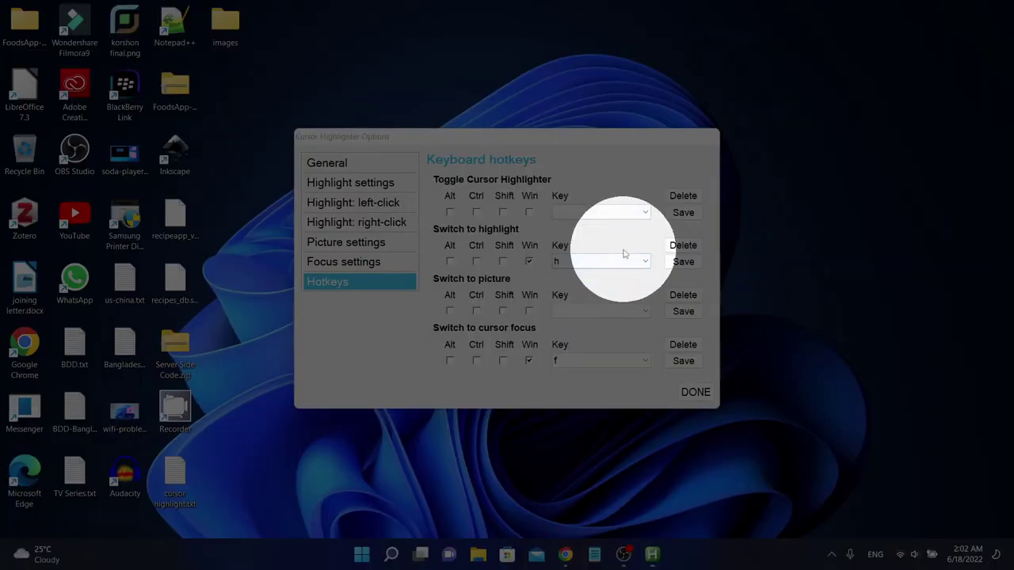
pyautogui.press('super+h')
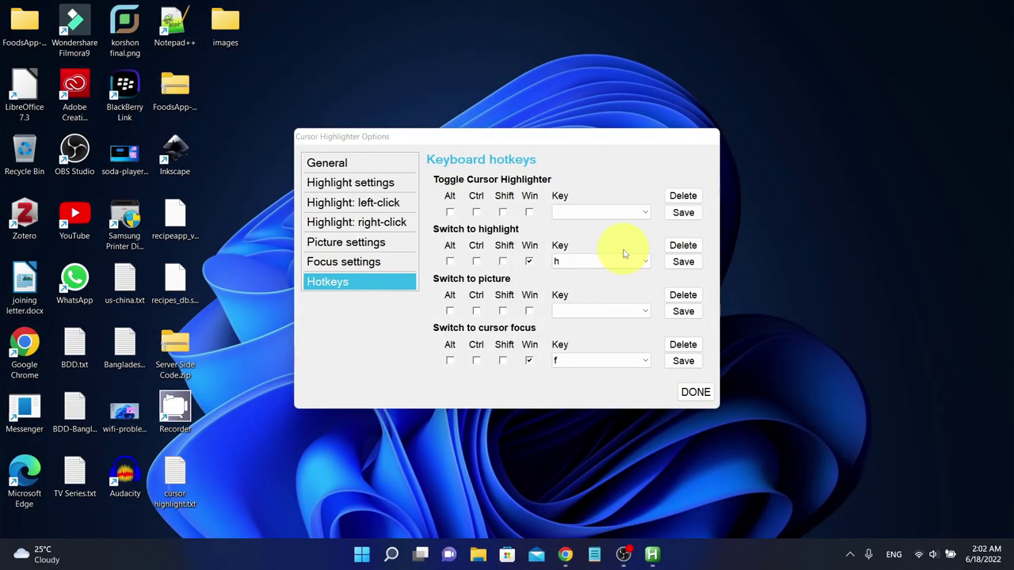
pyautogui.press('super+f')
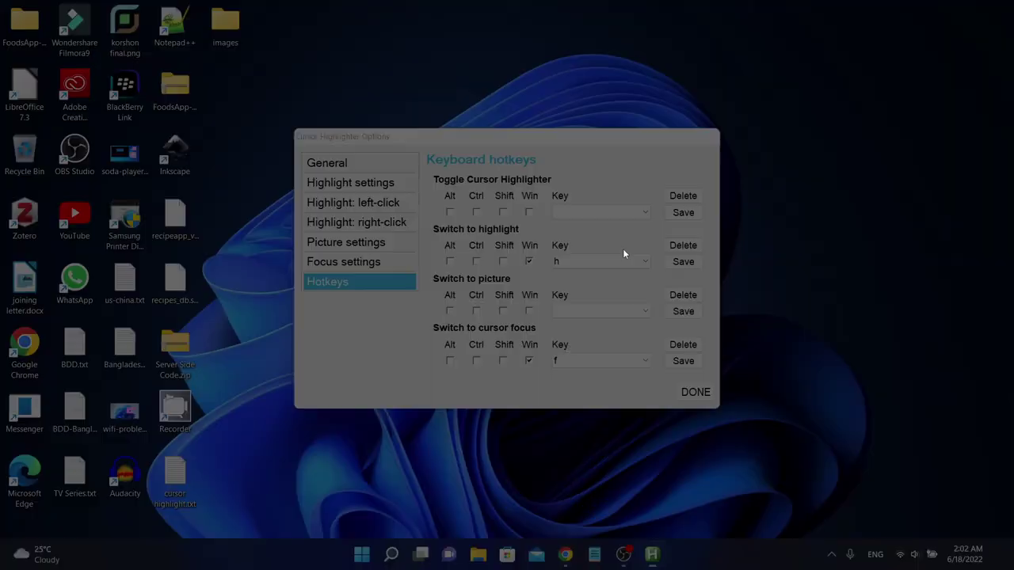
pyautogui.press('super+h')
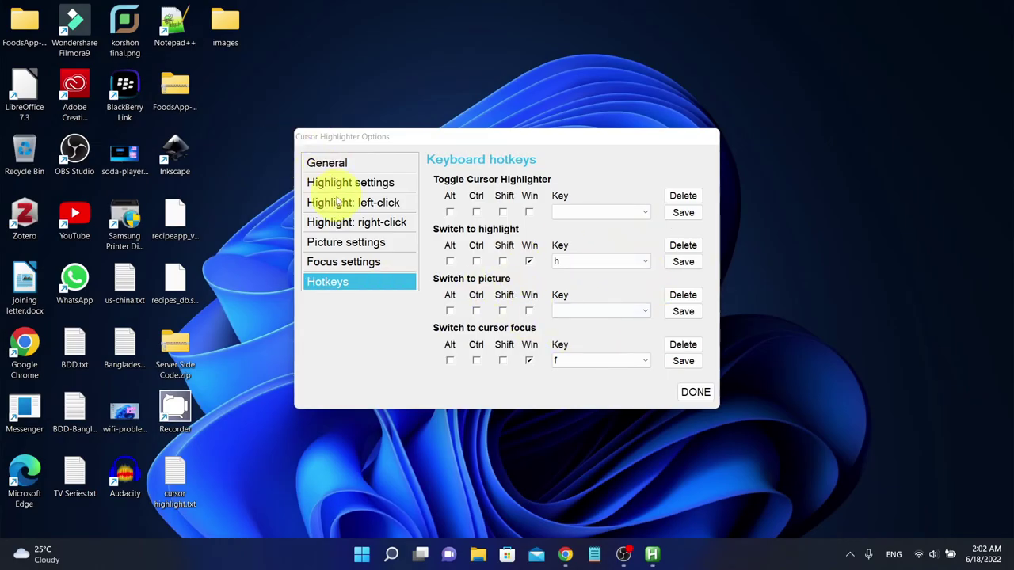
# Step: View the general settings of Cursor Highlighter and close the options window
pyautogui.click(340, 166)
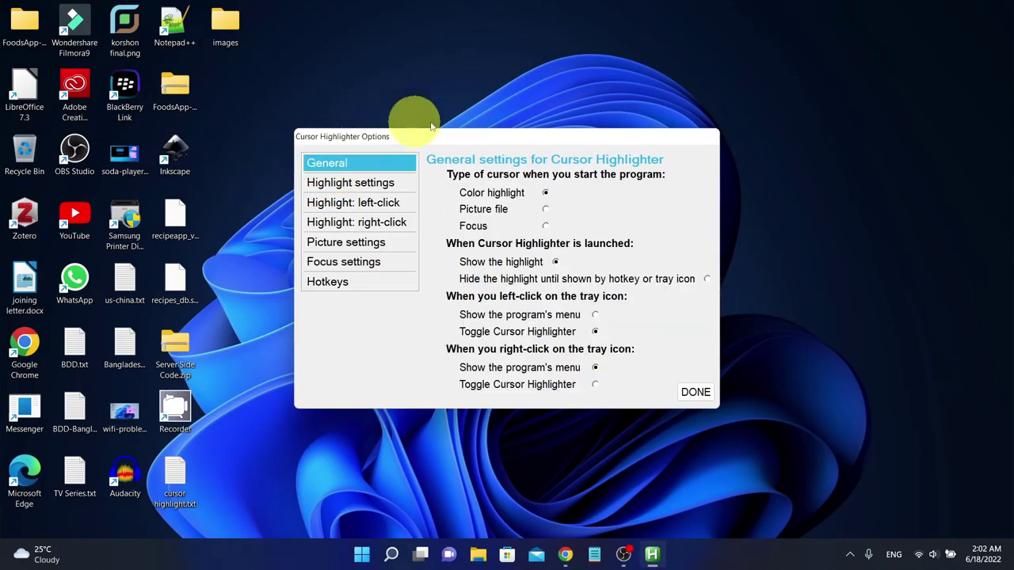
pyautogui.click(696, 392)
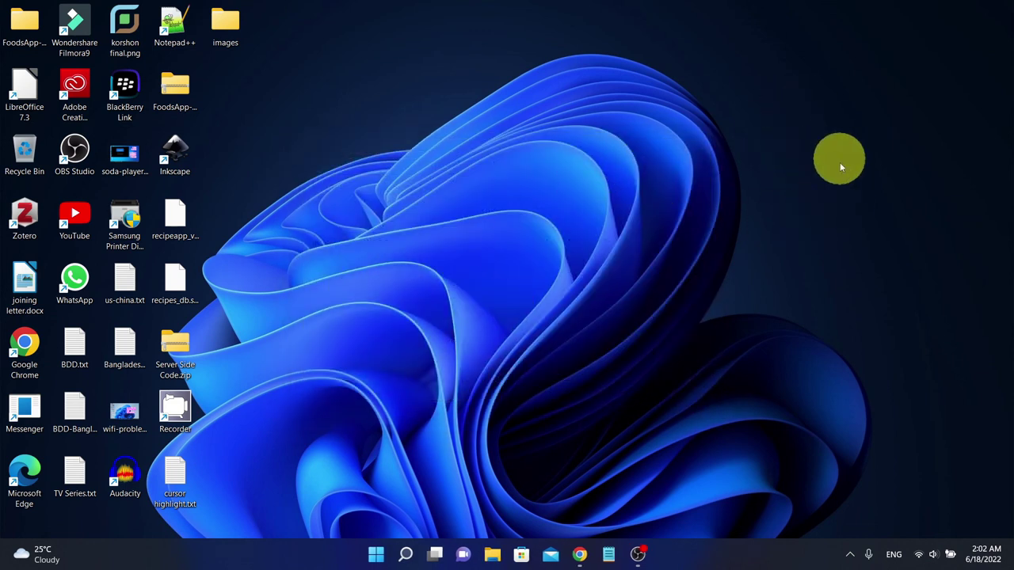
# Step: Test the left-click and right-click highlight effects on an empty area of the desktop
pyautogui.click(825, 125)
pyautogui.rightClick(825, 125)
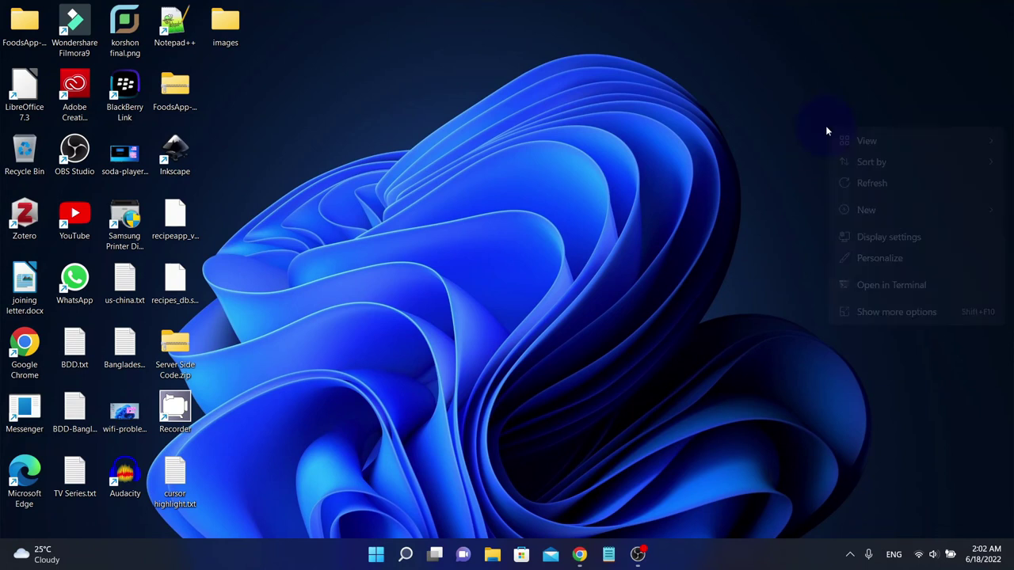
pyautogui.click(765, 121)
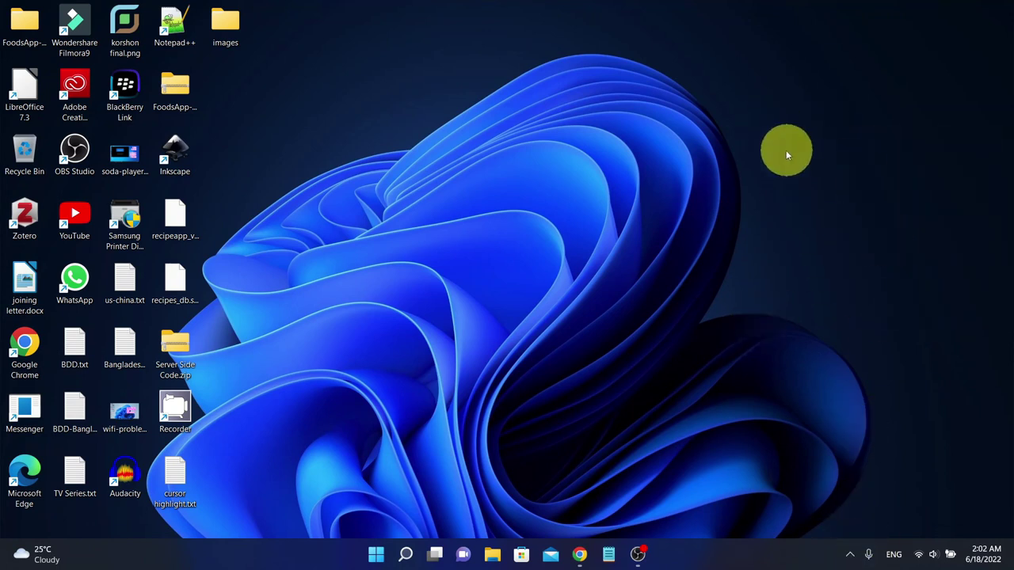
pyautogui.click(639, 551)
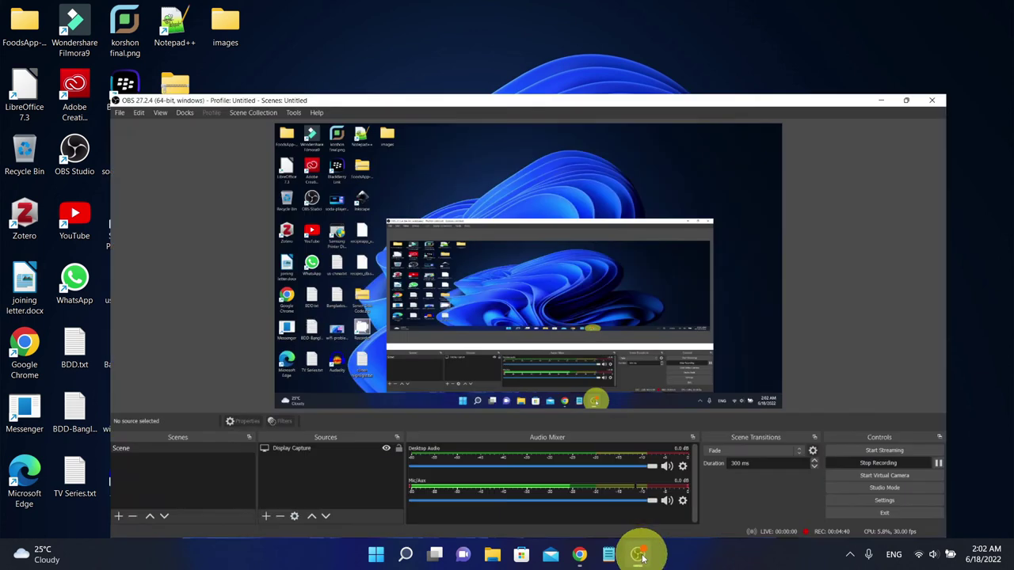